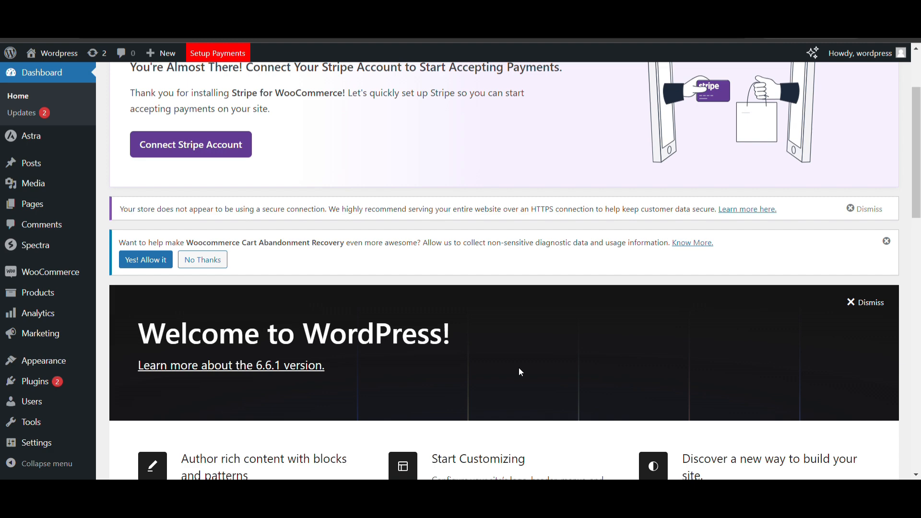
Step: Open the Installed Plugins page from the WordPress admin sidebar
scroll(416, 298, down, 8)
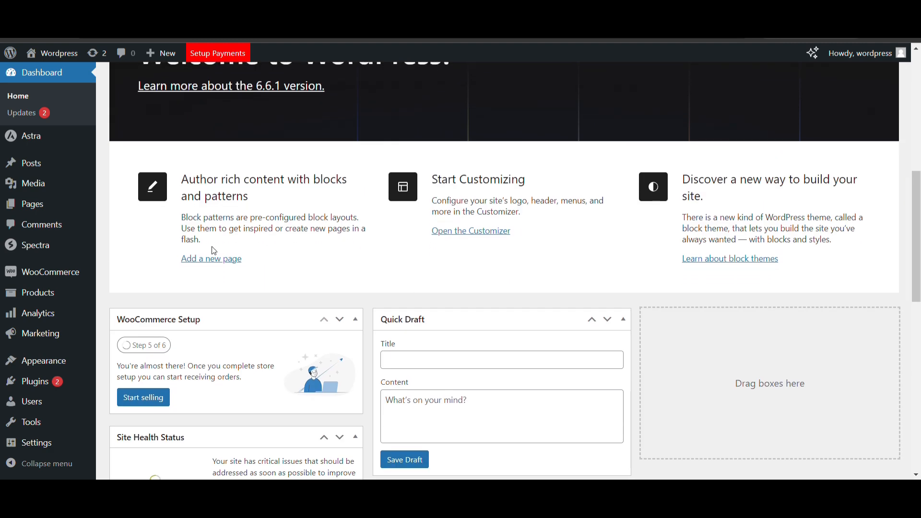
mouse_move(79, 381)
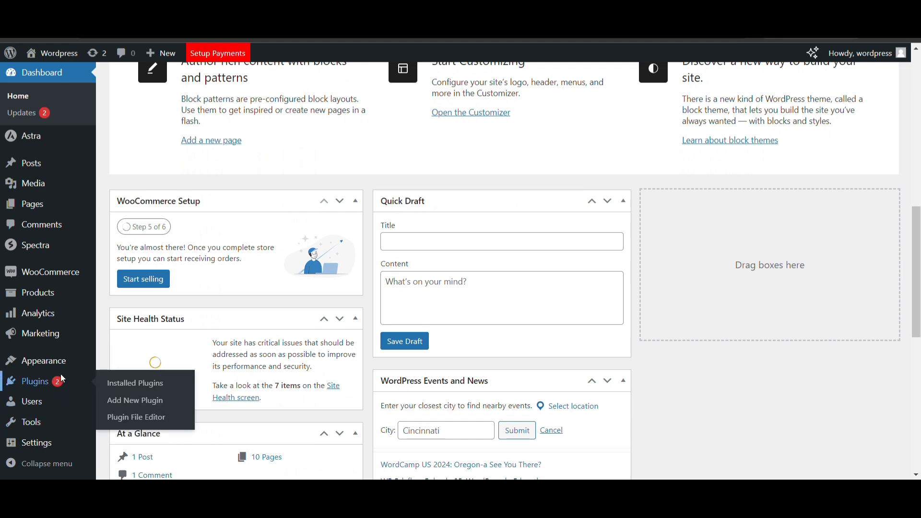
click(61, 375)
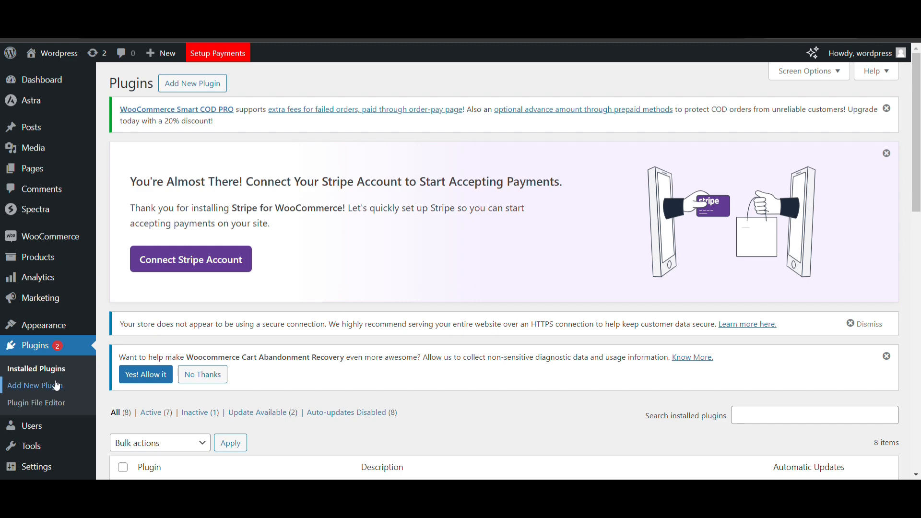
Step: Search plugins for 'wp smt', then install and activate WP Mail SMTP by WPForms
click(56, 385)
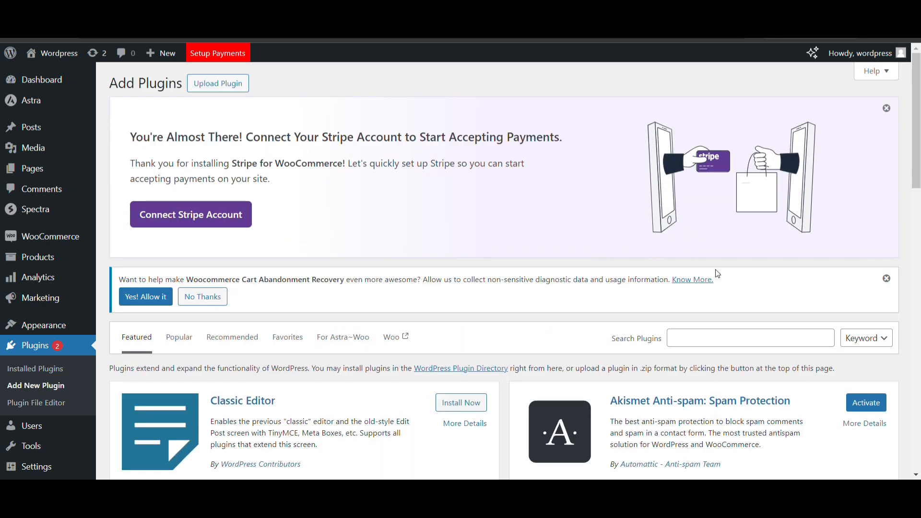
click(723, 334)
text(wp)
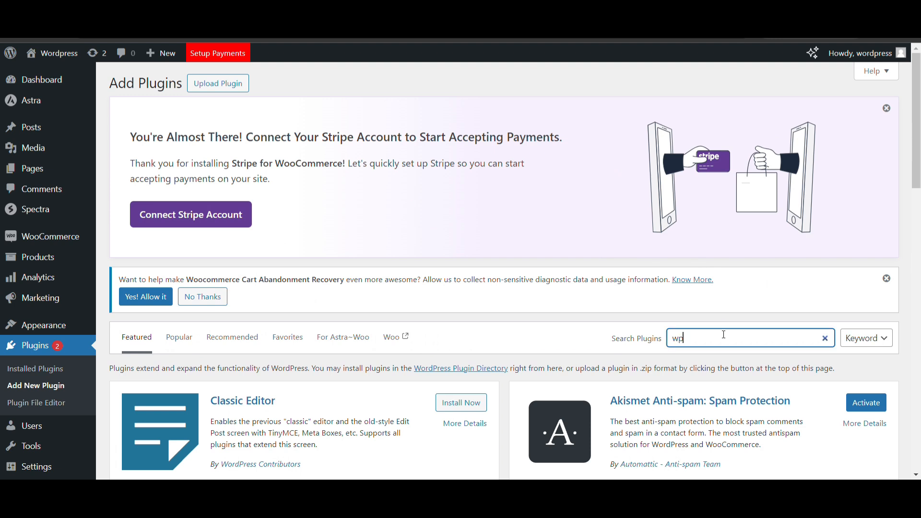
text( s)
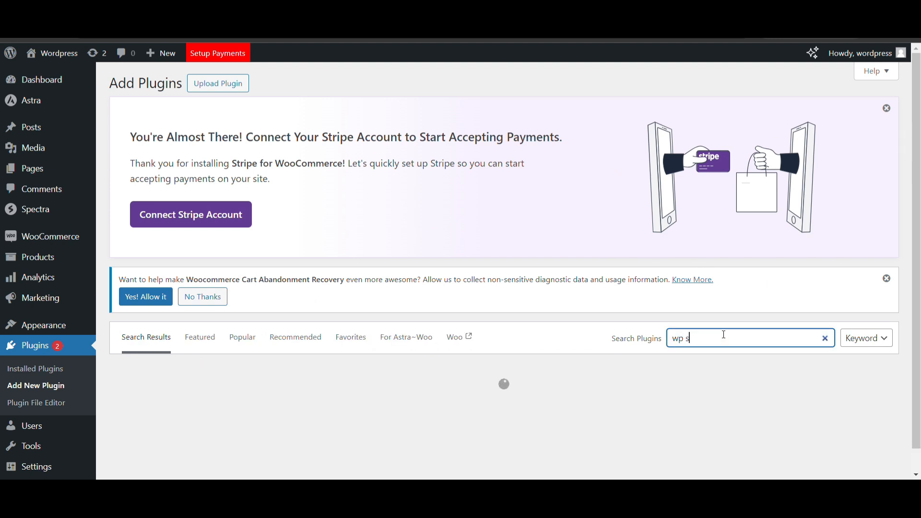
text(mtp)
click(468, 405)
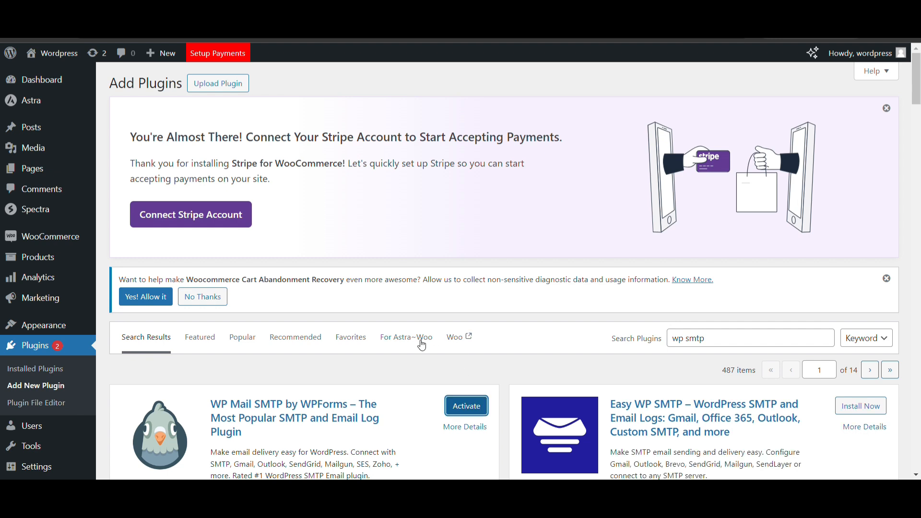
double_click(476, 408)
click(475, 410)
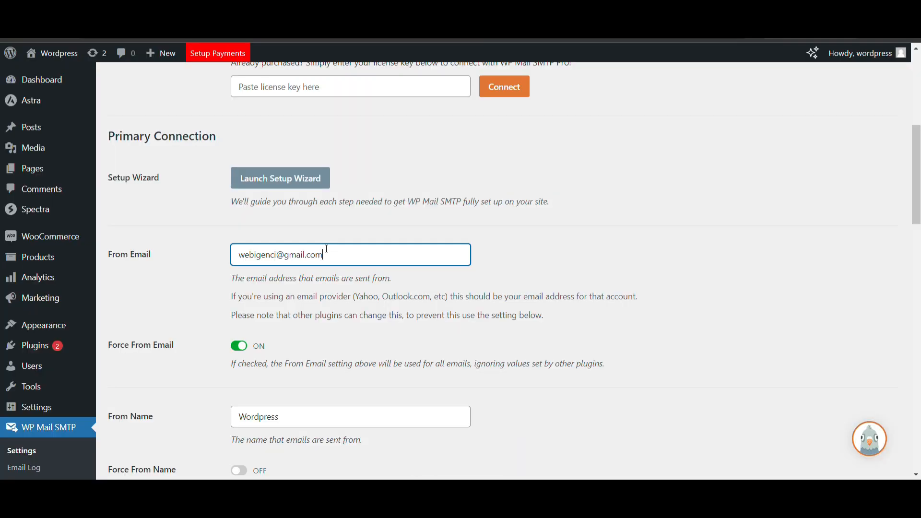
Step: Save WP Mail SMTP settings with the Default mailer despite the warning, then view Email Log
scroll(393, 237, down, 12)
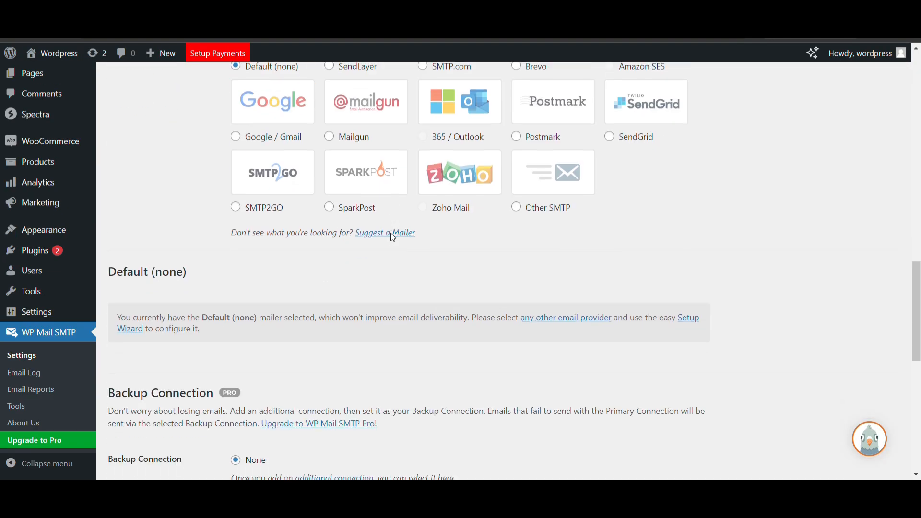
scroll(392, 237, down, 5)
scroll(392, 237, up, 20)
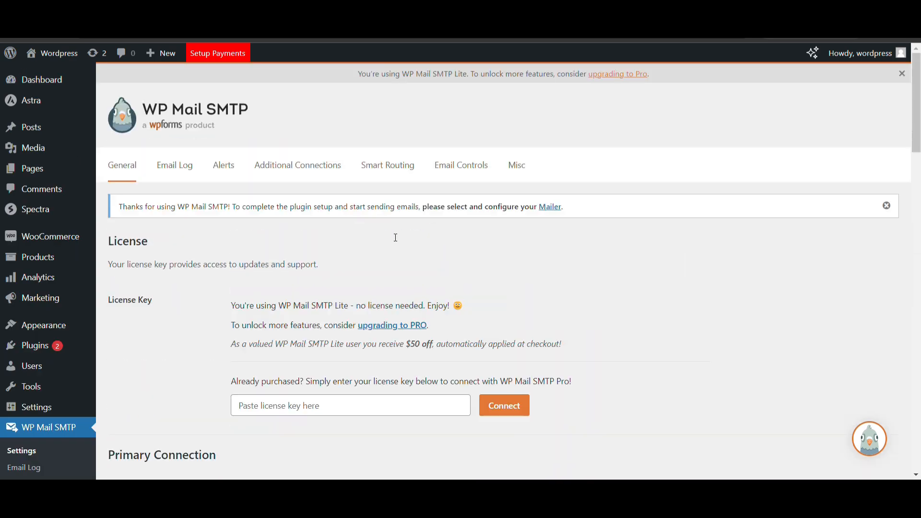
scroll(393, 237, down, 3)
scroll(392, 237, down, 2)
scroll(390, 237, down, 1)
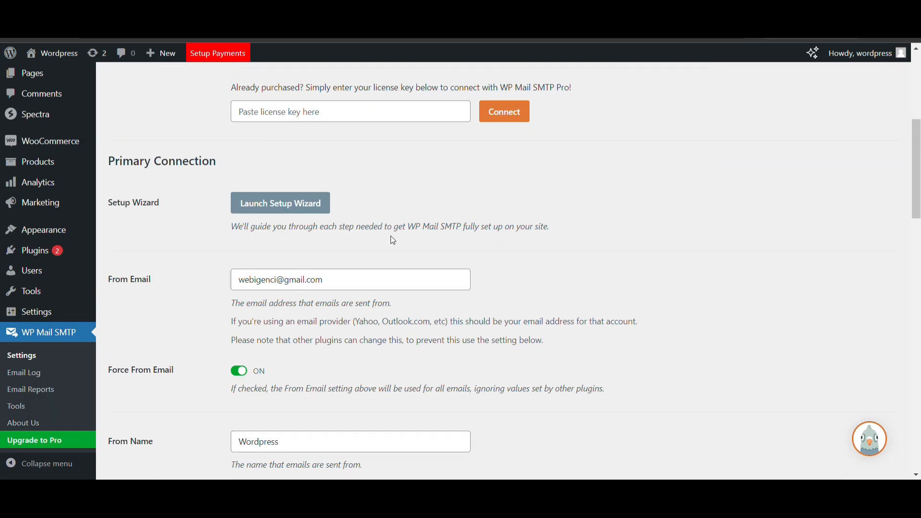
scroll(391, 237, up, 7)
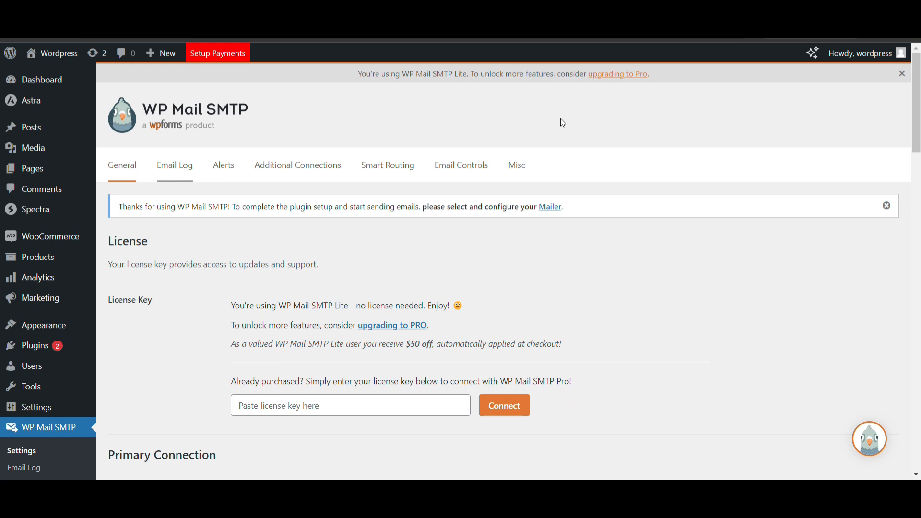
scroll(387, 223, down, 15)
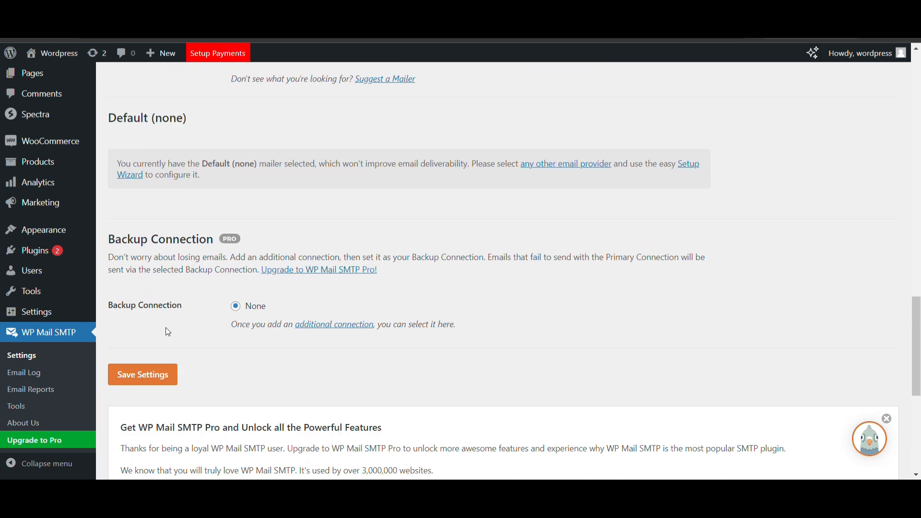
click(149, 372)
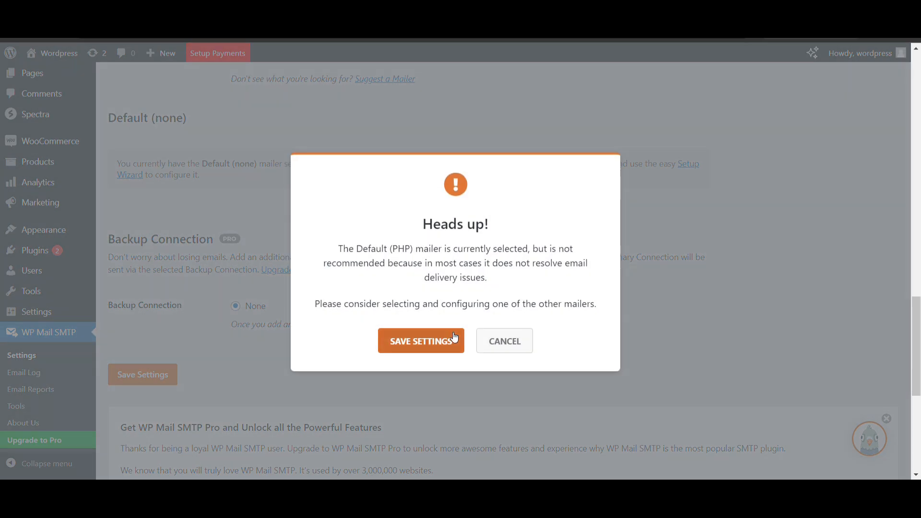
click(451, 338)
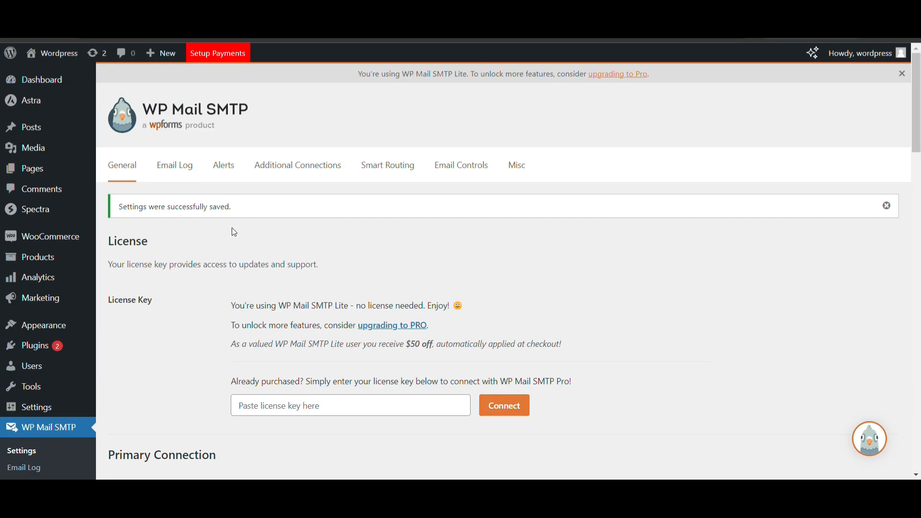
click(176, 169)
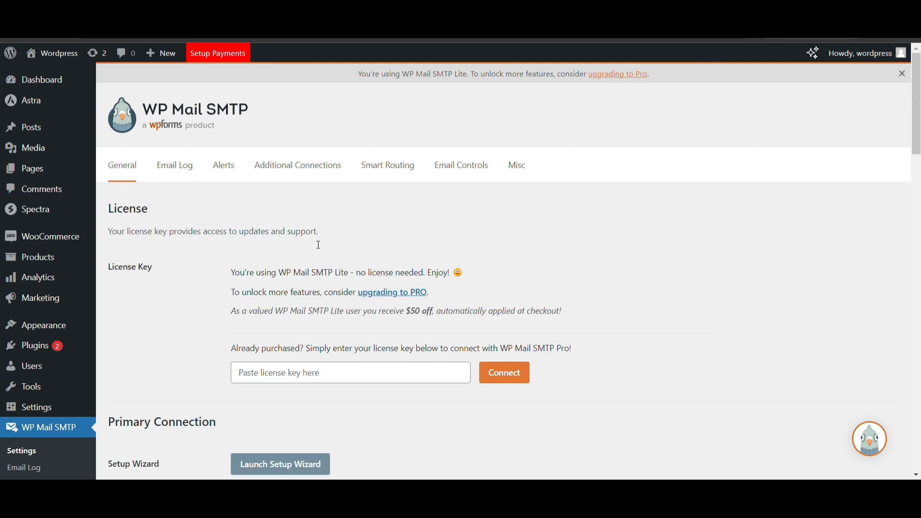
Step: Switch the mailer to Google / Gmail and review the From Email and From Name fields
scroll(318, 244, down, 7)
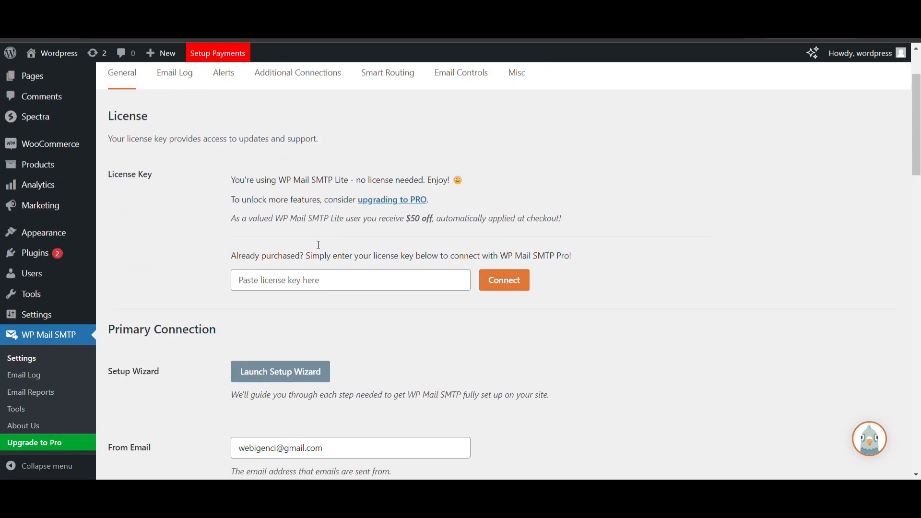
scroll(318, 244, down, 8)
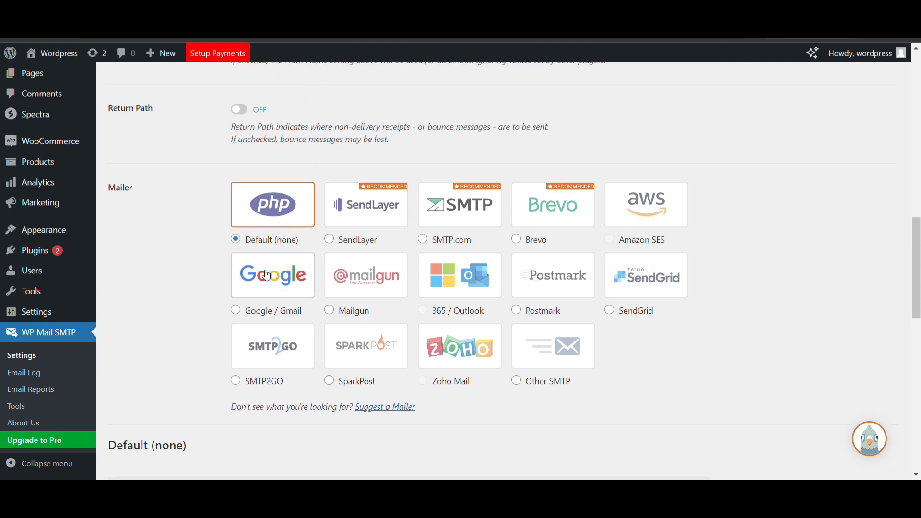
click(267, 275)
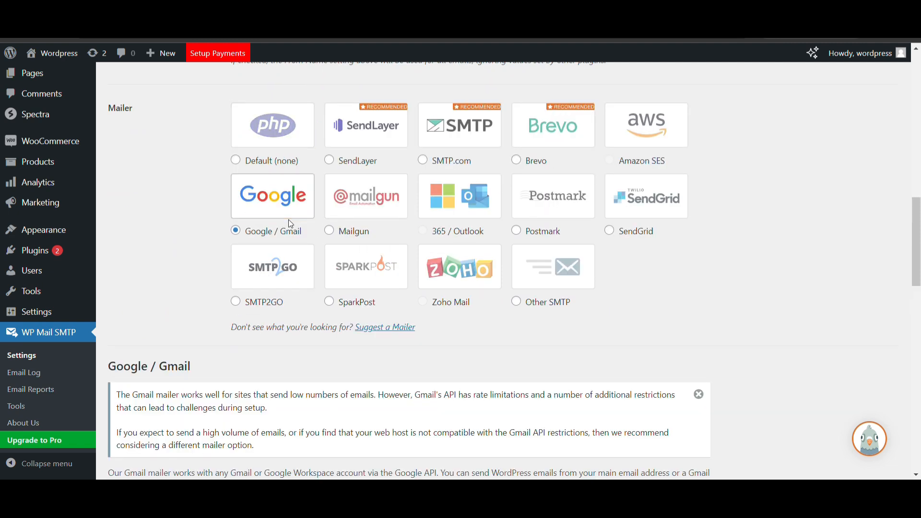
scroll(243, 236, up, 10)
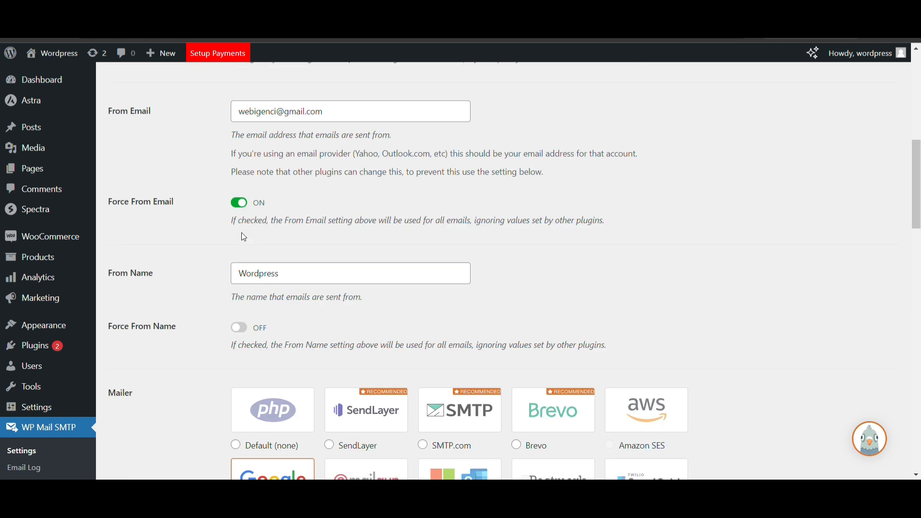
click(343, 360)
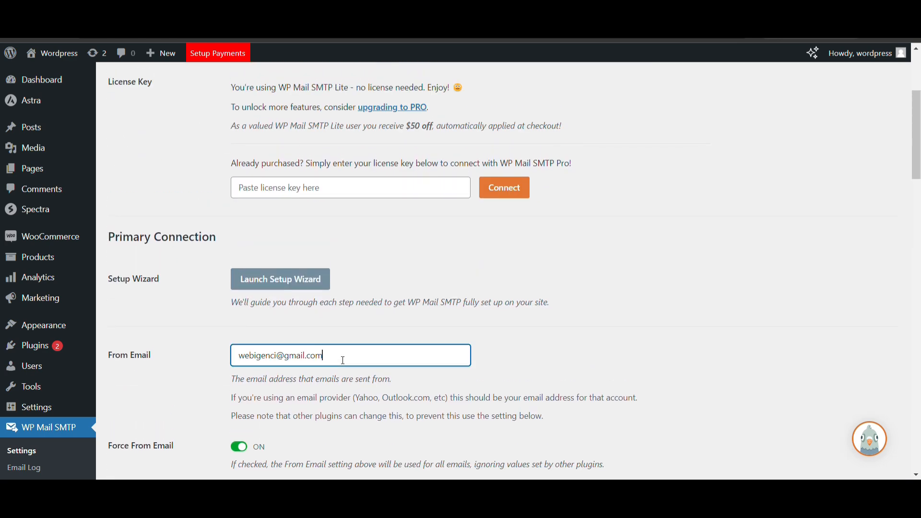
scroll(342, 360, down, 5)
click(290, 272)
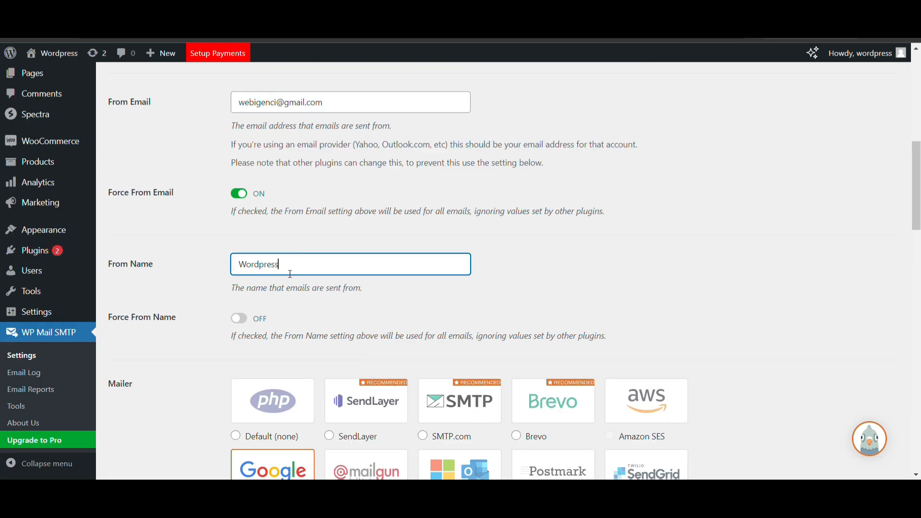
scroll(290, 272, down, 4)
click(213, 271)
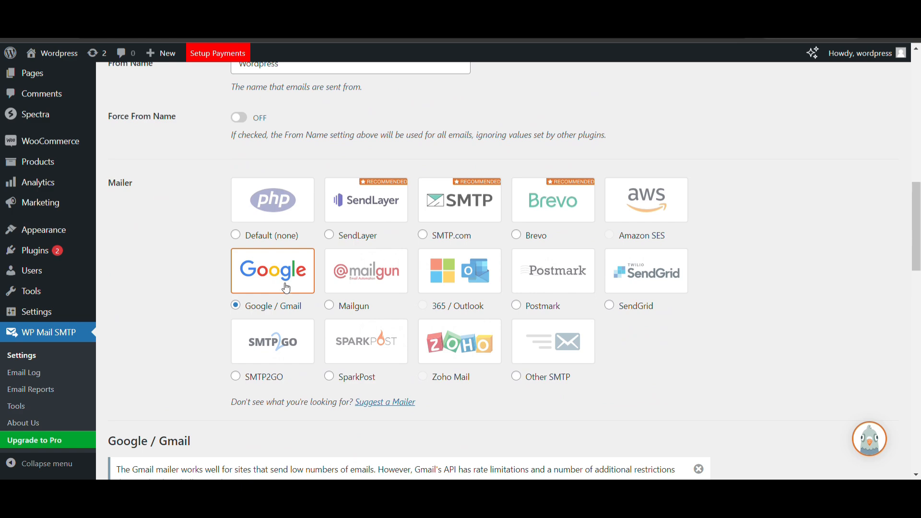
Step: Scroll down to the Gmail Client ID, Client Secret and Authorized redirect URI fields
scroll(241, 287, down, 8)
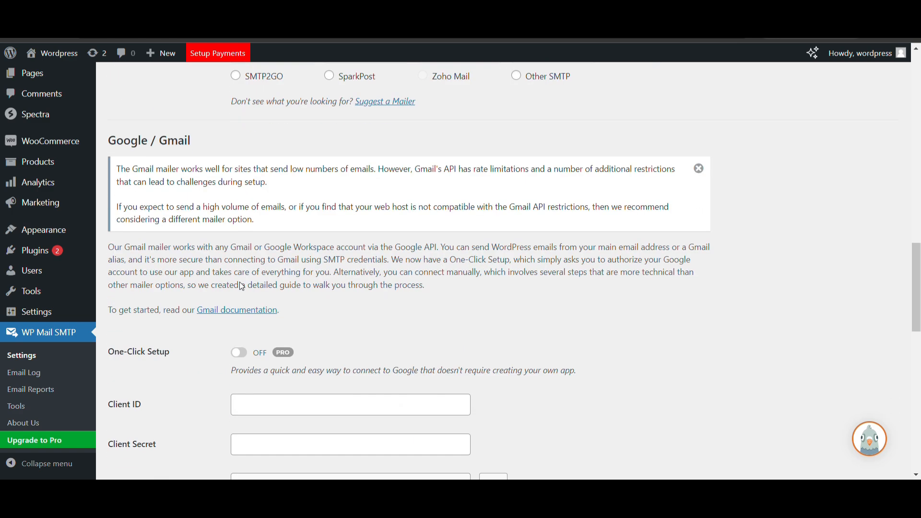
scroll(221, 279, down, 2)
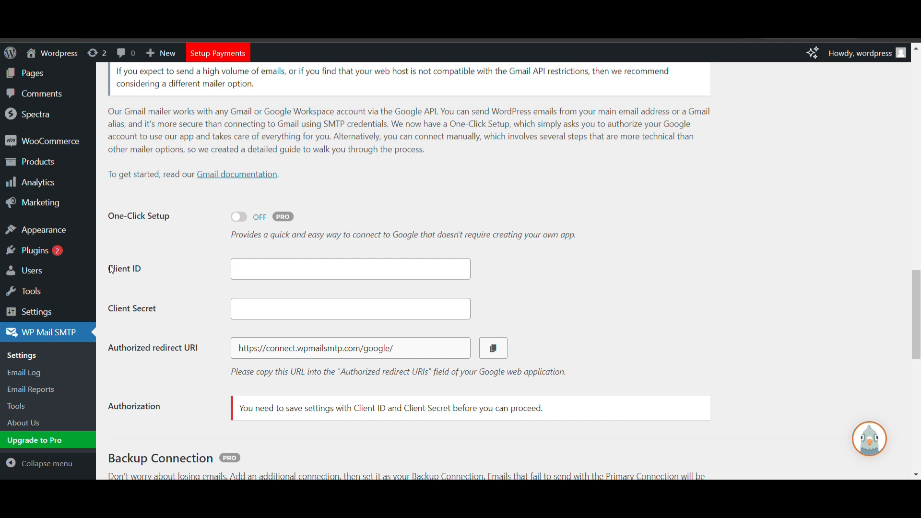
drag(109, 268, 190, 319)
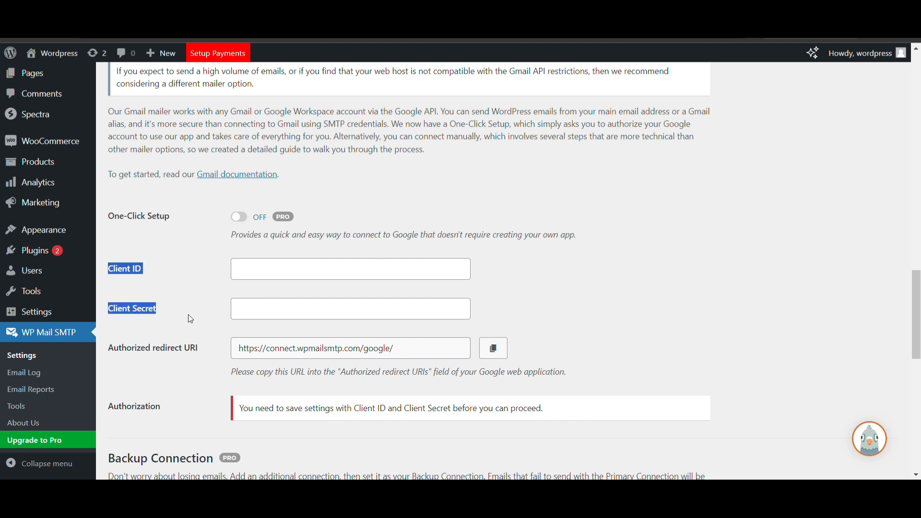
scroll(188, 314, down, 1)
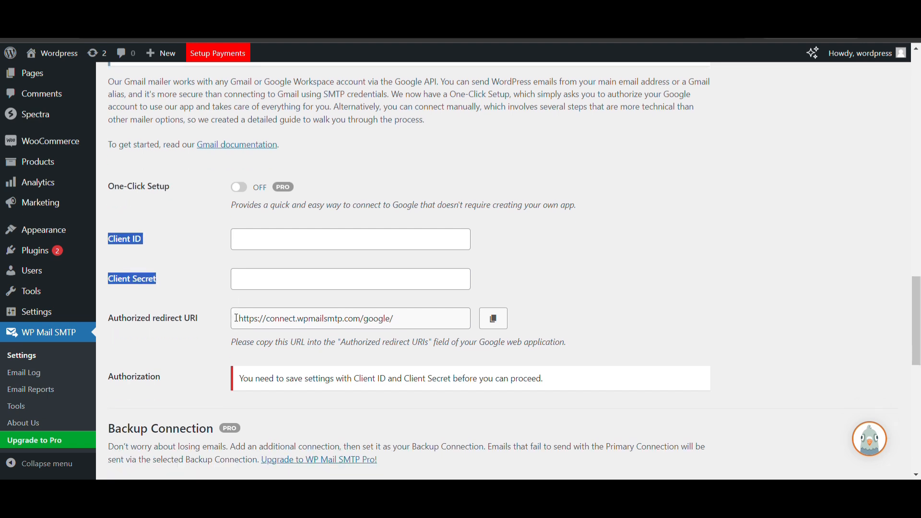
scroll(236, 318, down, 2)
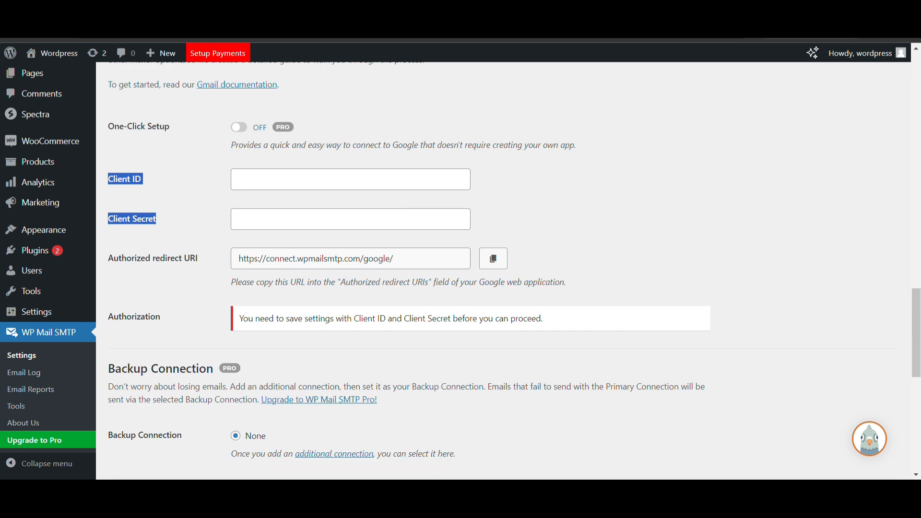
Step: Search 'google console' in a new tab and open the Google Cloud console result
key(ctrl+t)
text(google conso)
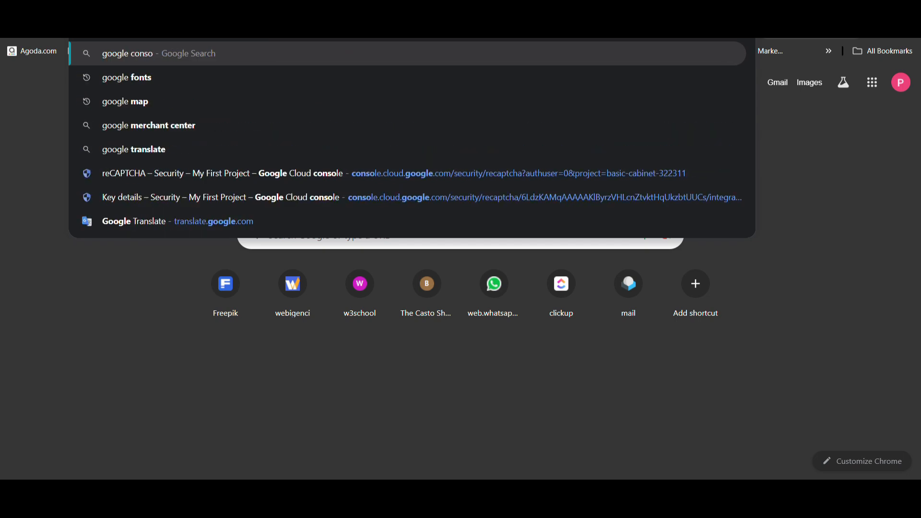
text(le)
key(Return)
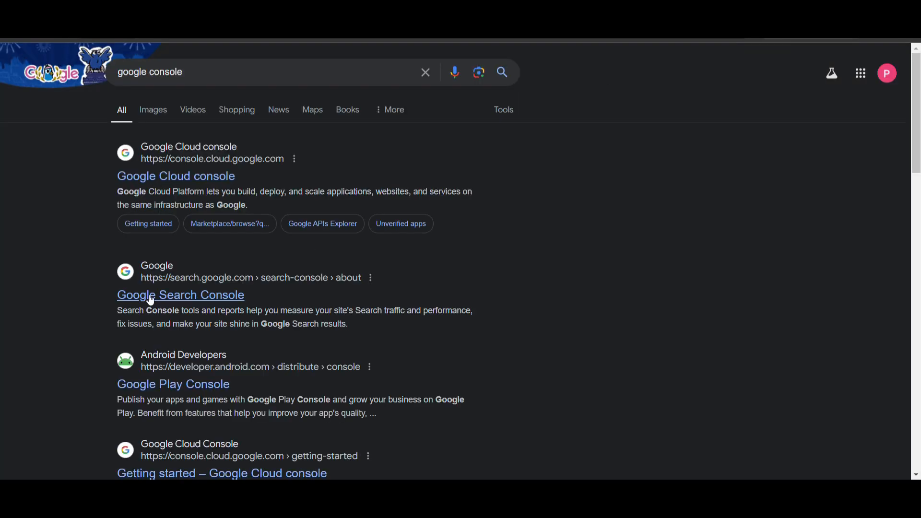
click(181, 296)
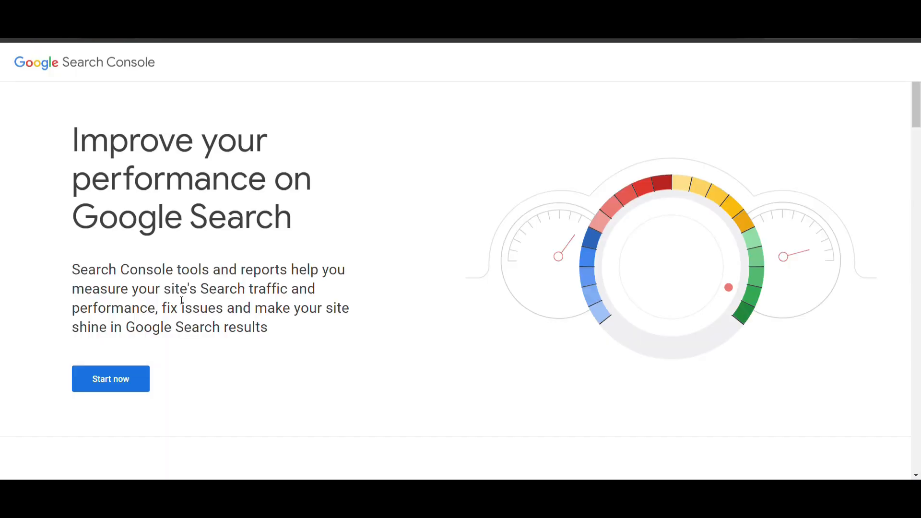
key(alt+Left)
scroll(164, 277, down, 2)
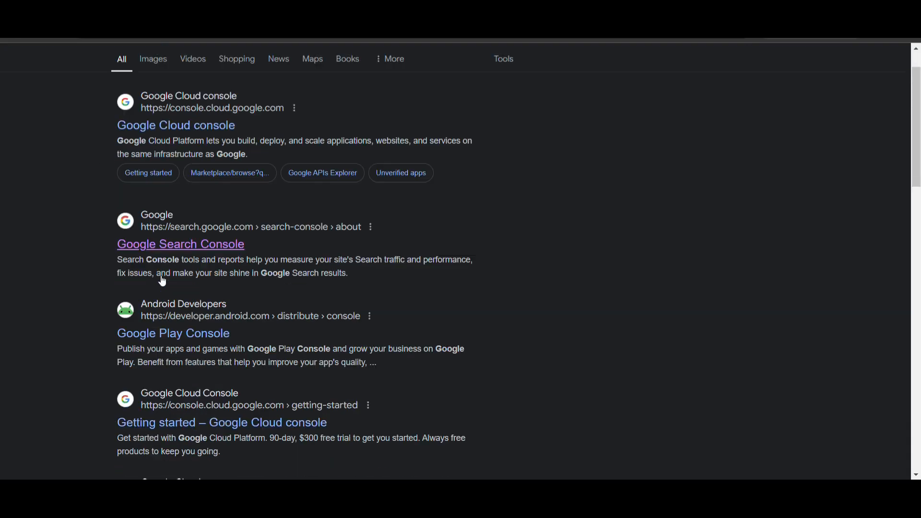
click(166, 117)
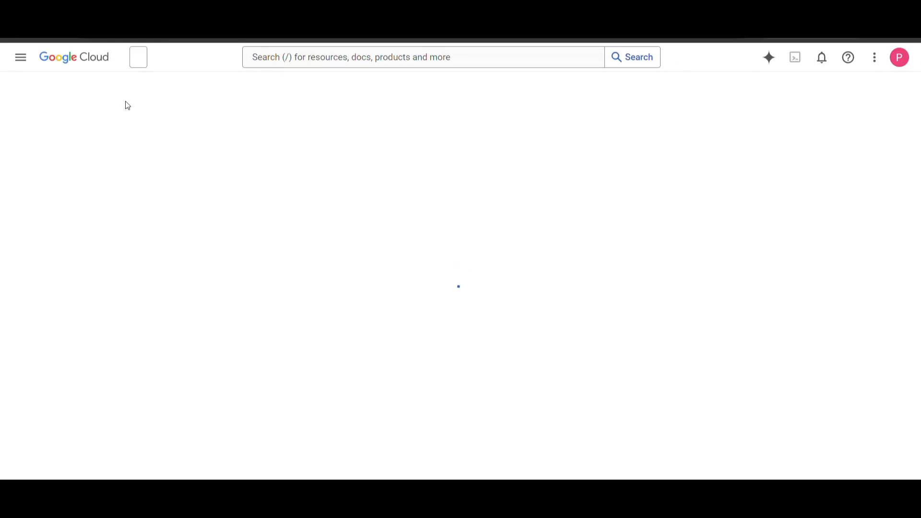
Step: From the project list, start a NEW PROJECT, name it 'Gmail SMTP' and create it
click(20, 57)
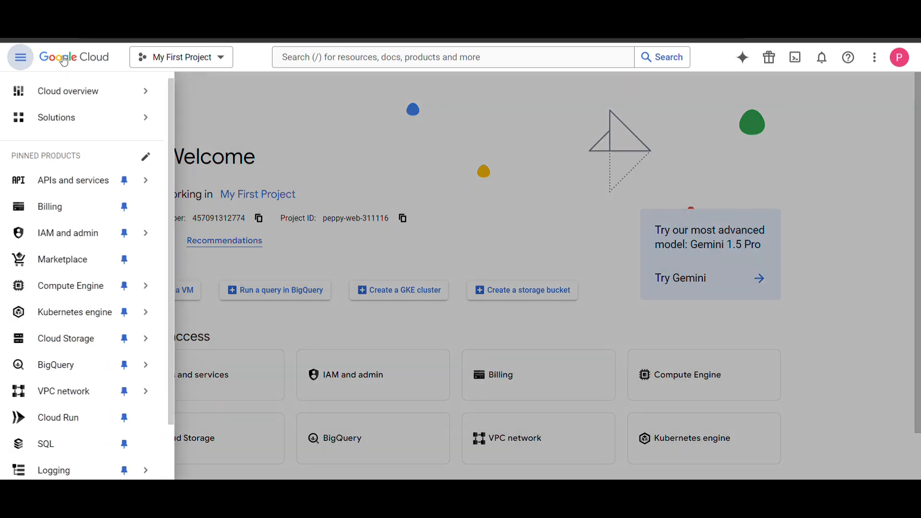
click(194, 57)
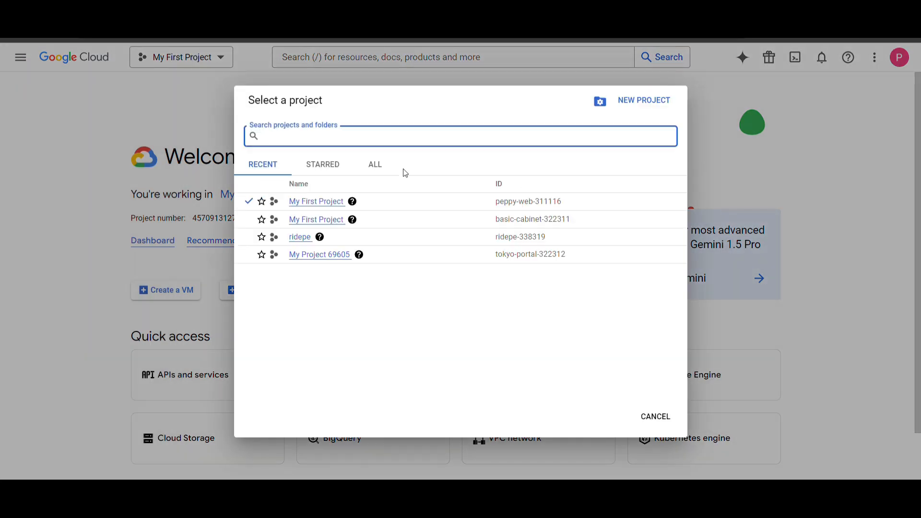
click(660, 102)
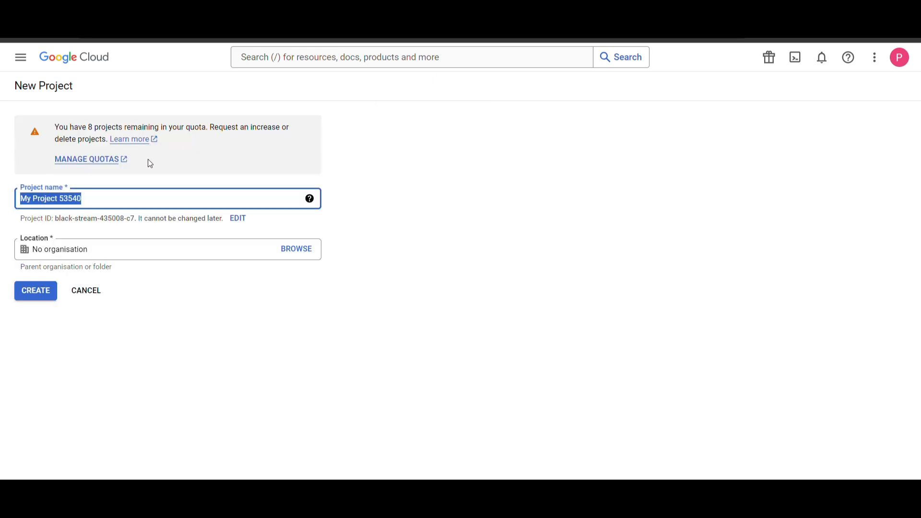
key(BackSpace)
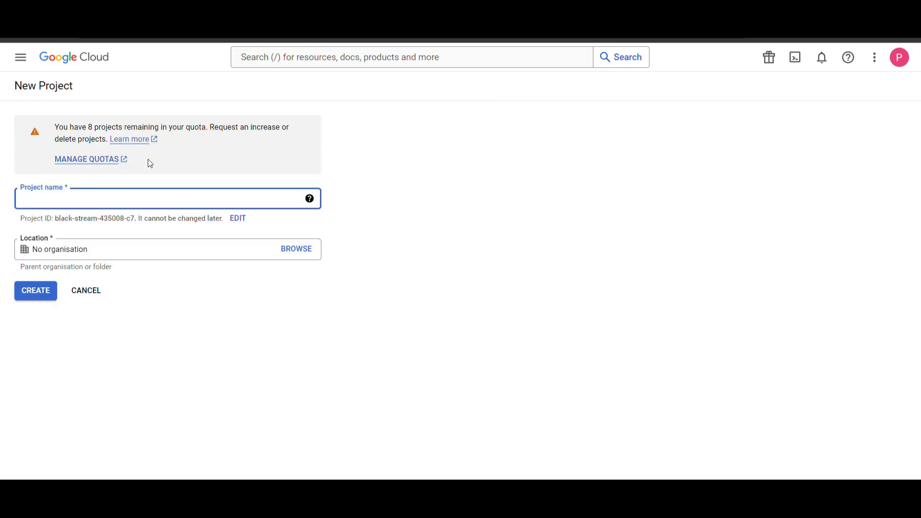
text(Gmail SMTP)
click(45, 301)
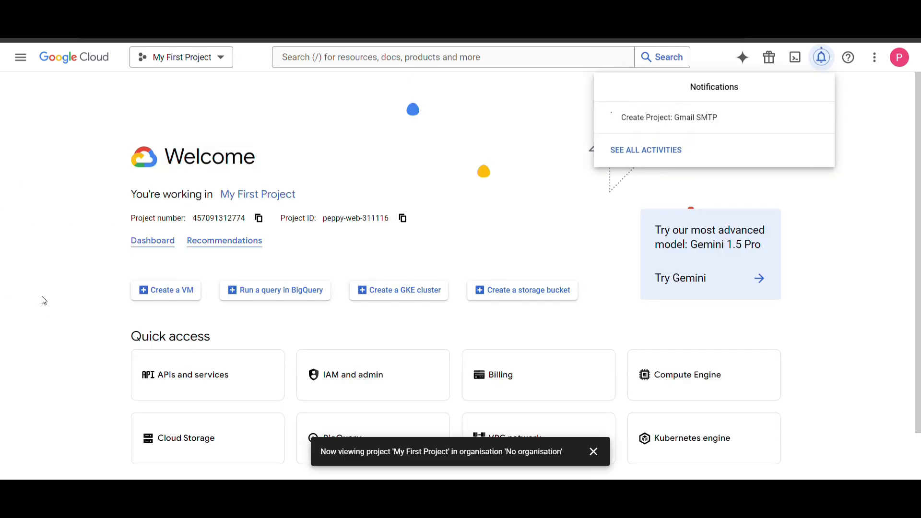
Step: Find the Gmail API in the APIs and services library and enable it
click(30, 64)
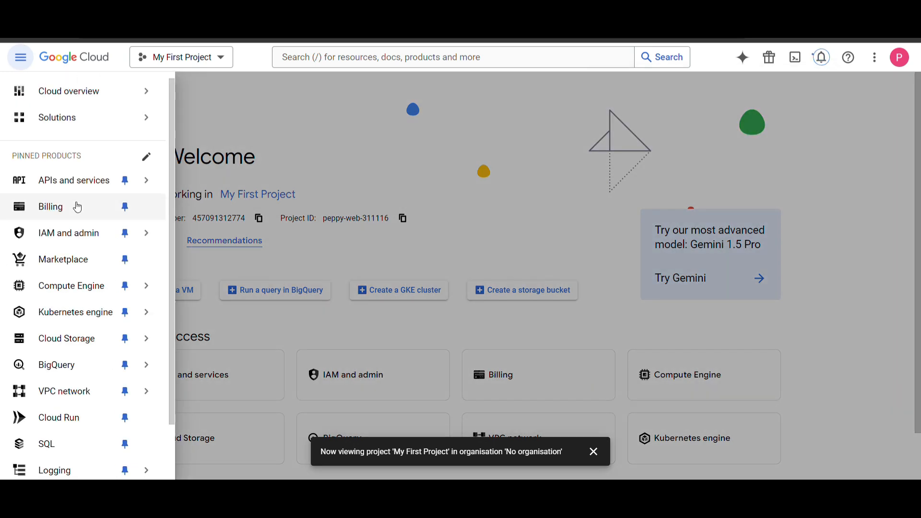
click(83, 181)
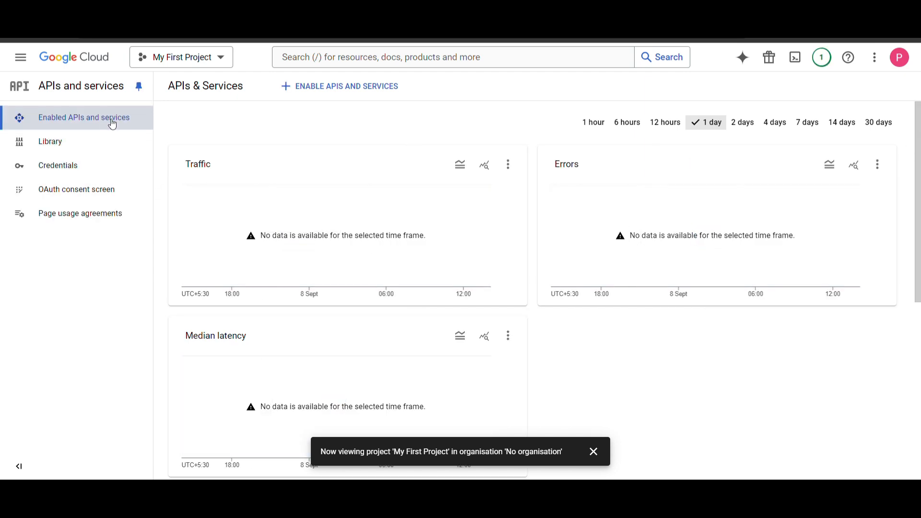
click(340, 87)
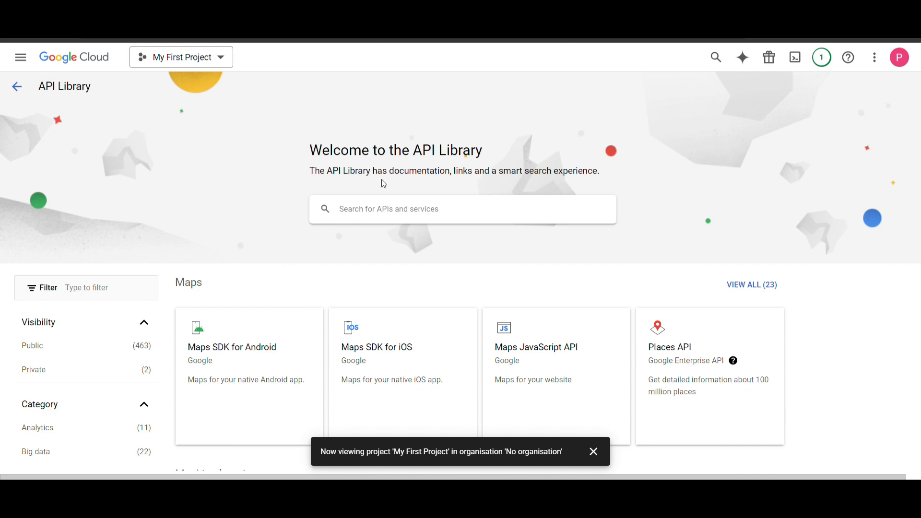
text(gmail api)
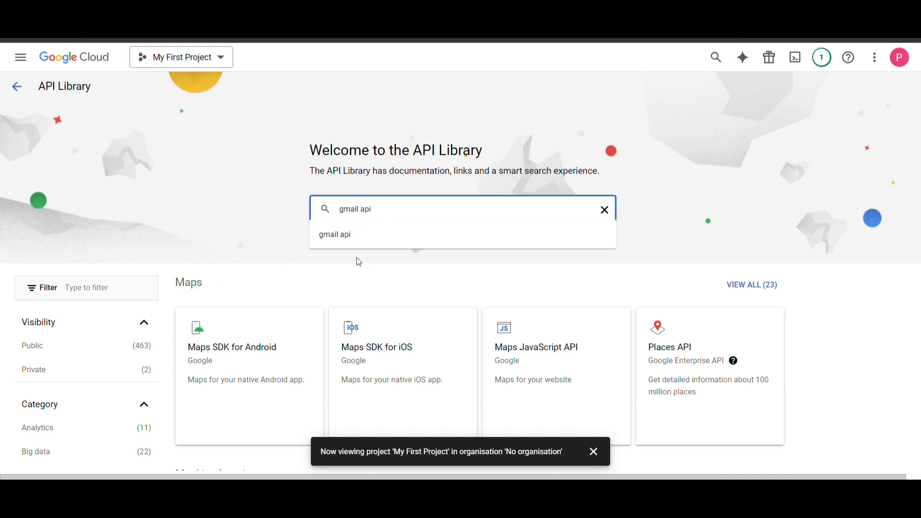
scroll(336, 259, down, 5)
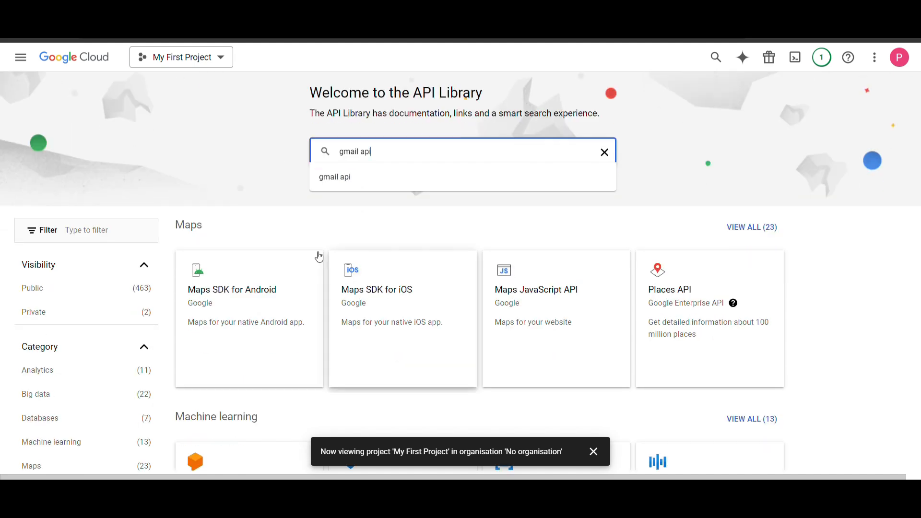
key(Return)
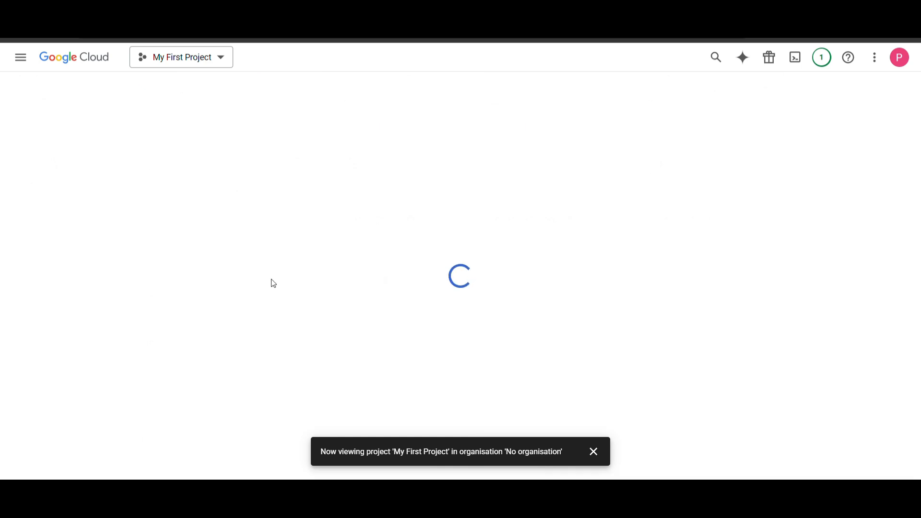
click(450, 206)
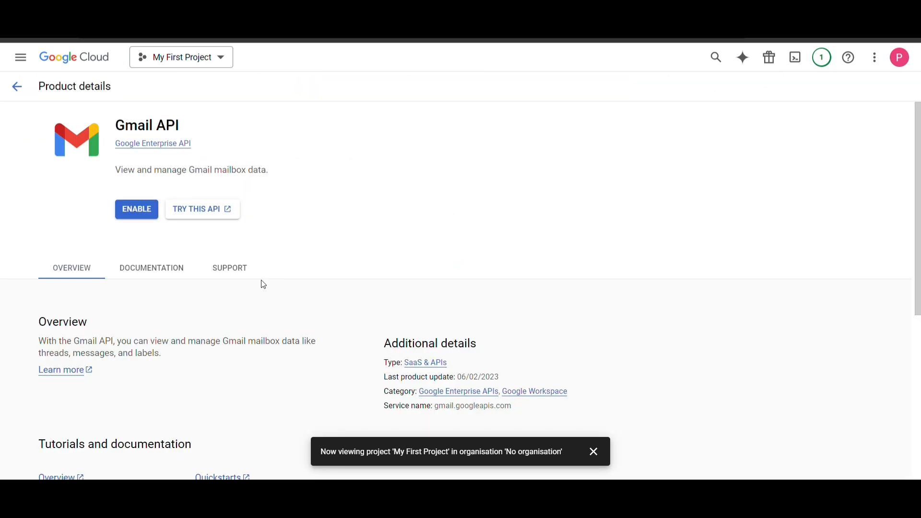
click(138, 197)
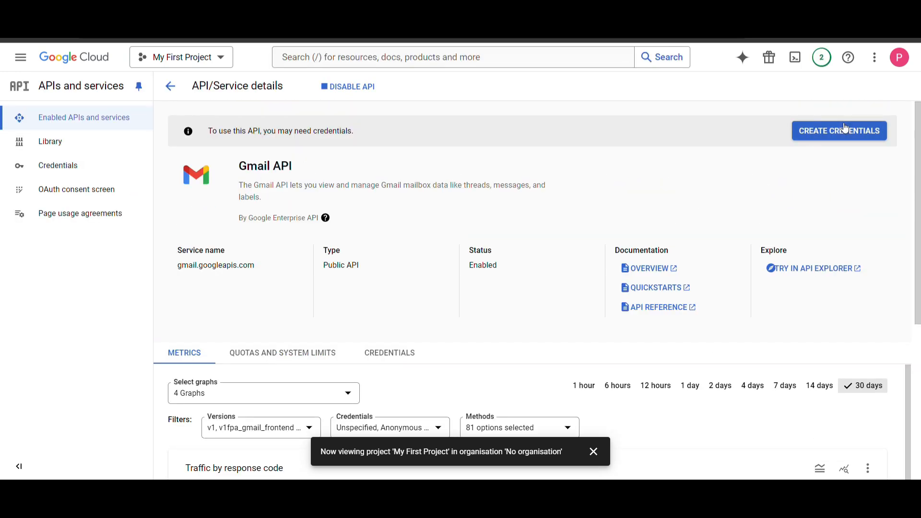
Step: Start credentials for the Gmail API accessing User data, and continue to the consent screen
click(845, 128)
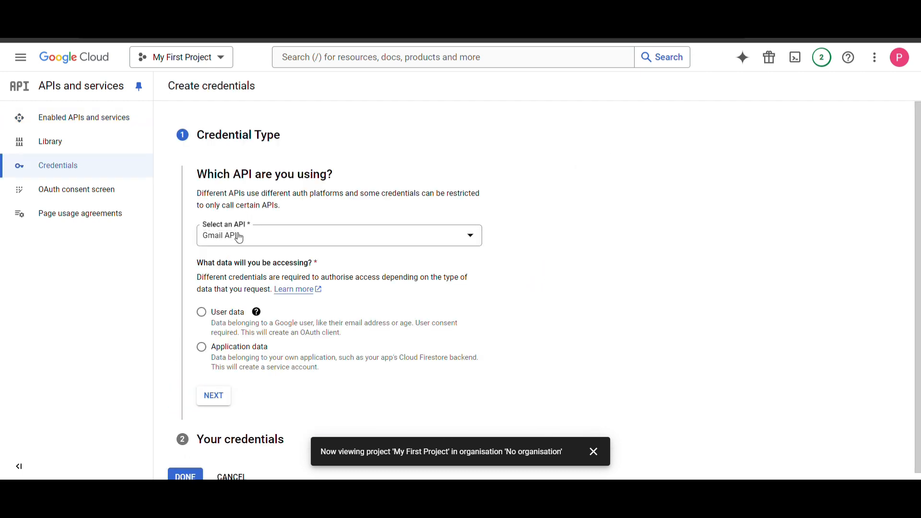
click(238, 237)
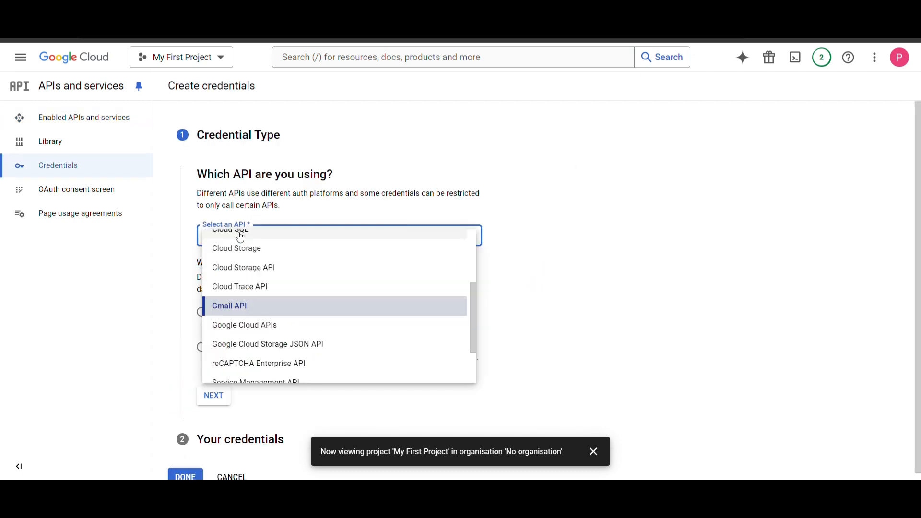
click(289, 210)
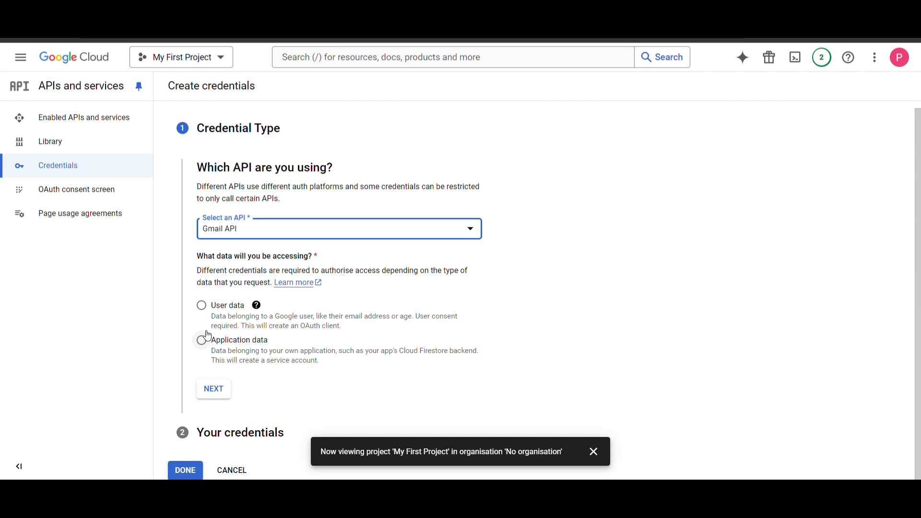
click(204, 308)
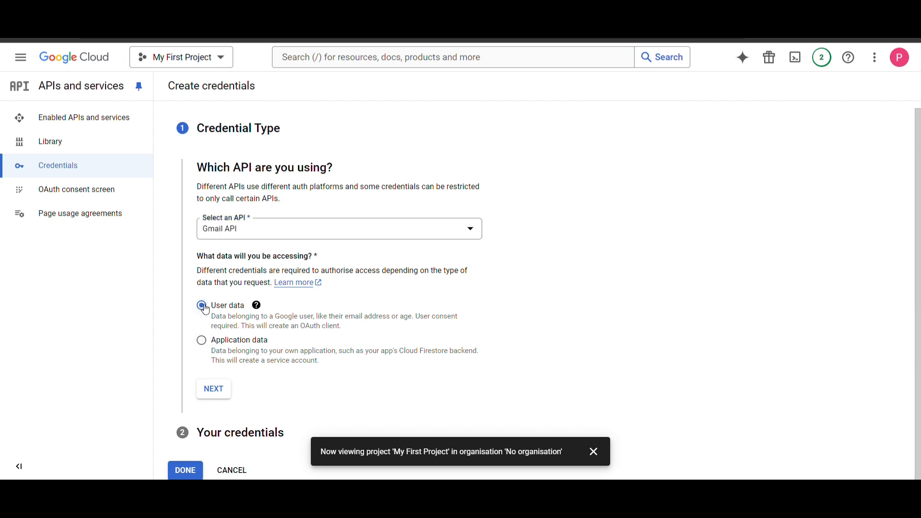
click(214, 388)
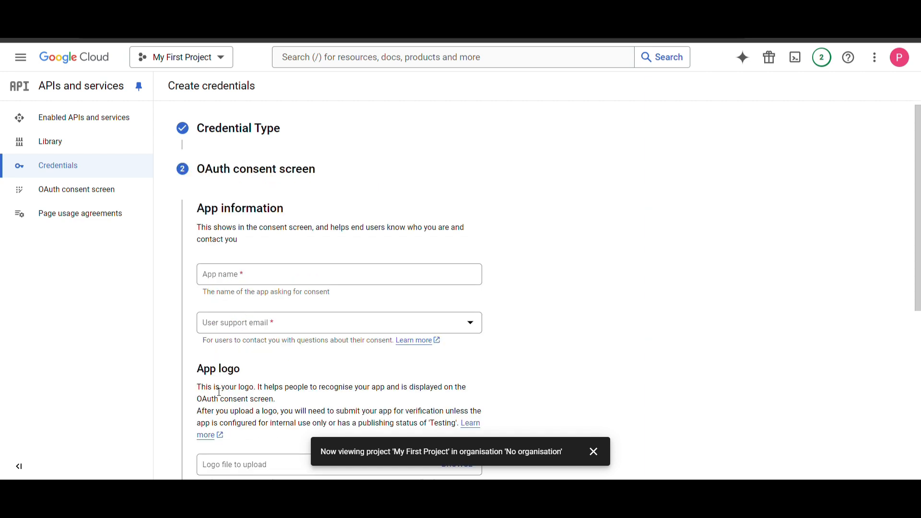
Step: Name the app SMTP, pick the user support email, enter the developer contact email, and save
click(266, 279)
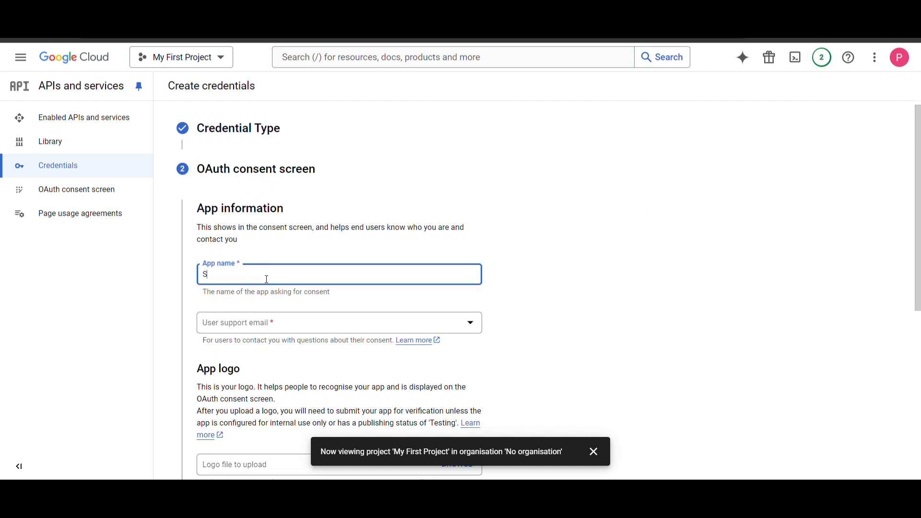
text(SMTP)
scroll(267, 279, down, 2)
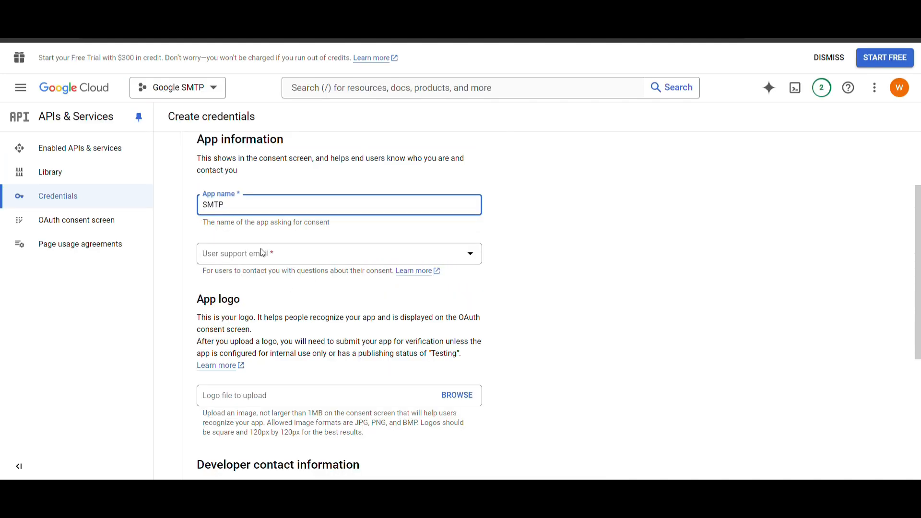
click(262, 253)
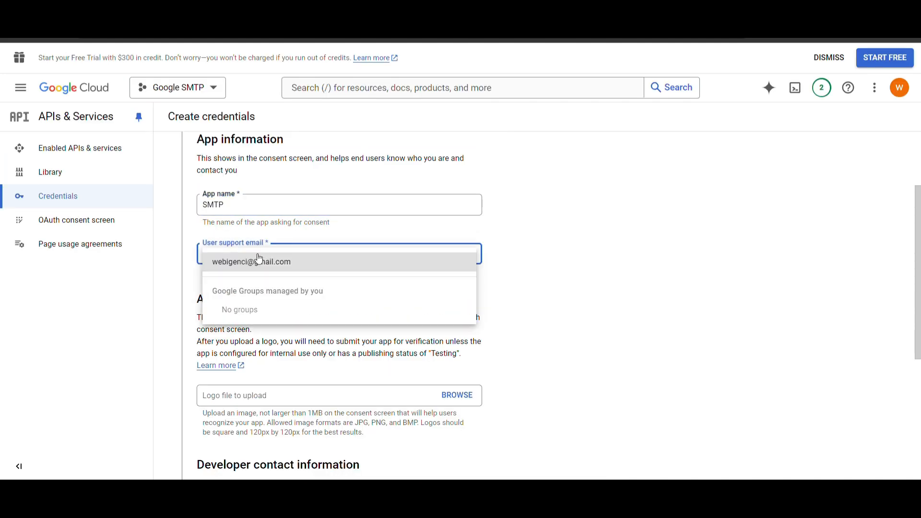
click(288, 263)
scroll(259, 312, down, 1)
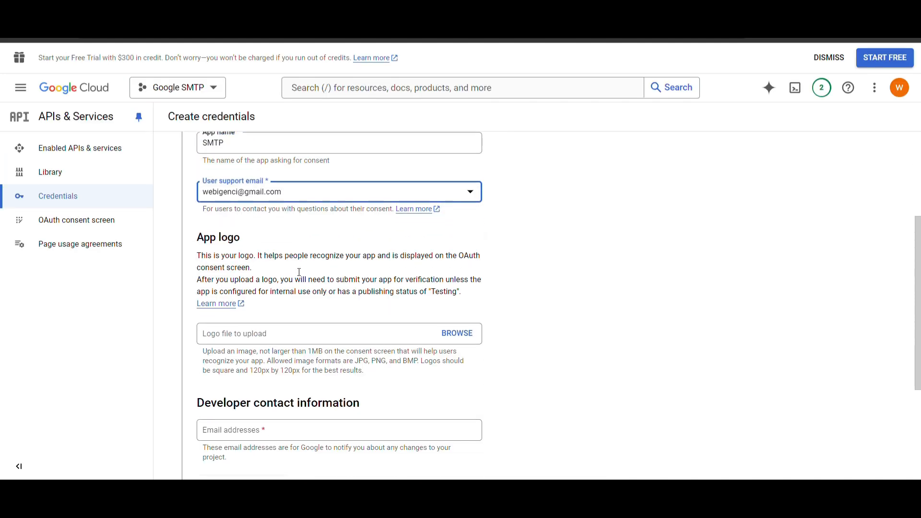
scroll(262, 336, down, 3)
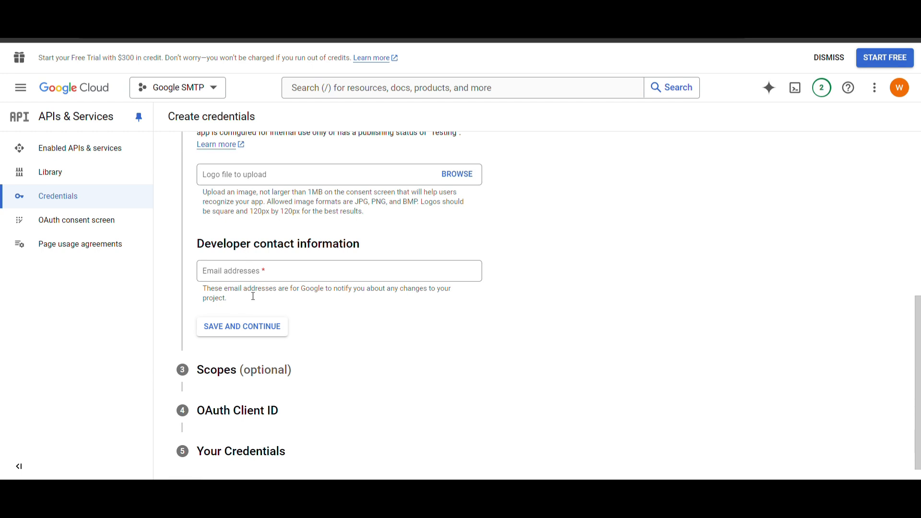
click(273, 276)
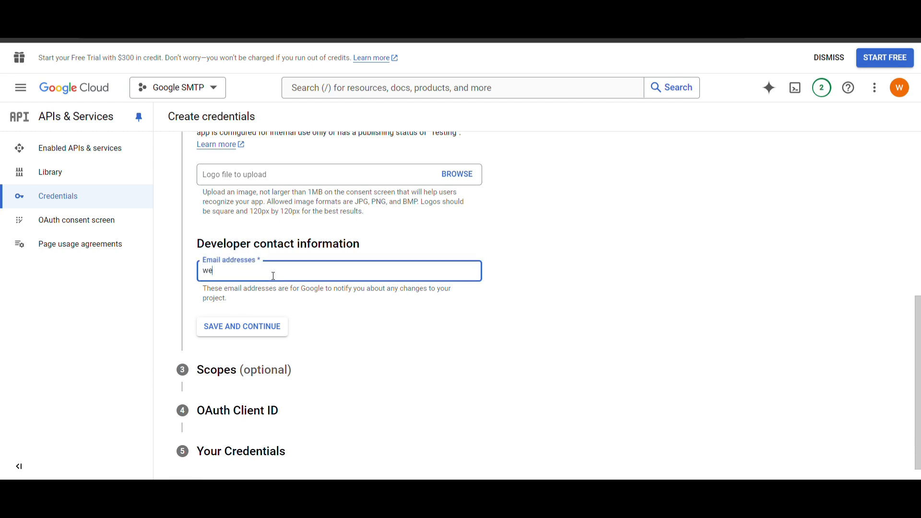
click(247, 328)
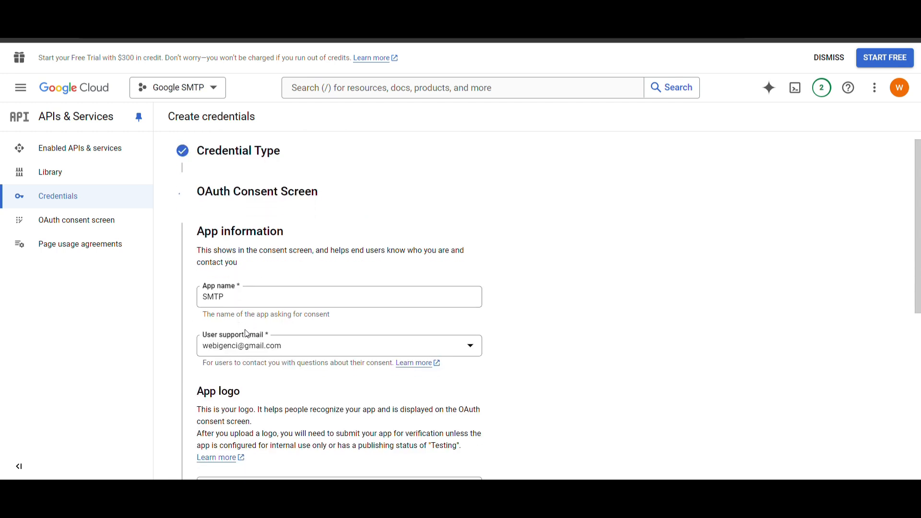
Step: Skip the Scopes step to reach the OAuth Client ID setup
scroll(247, 333, down, 1)
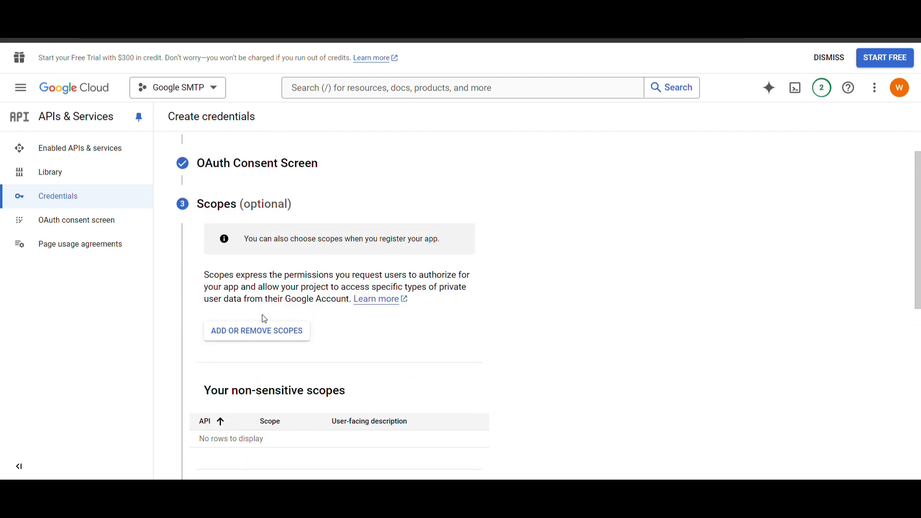
scroll(264, 319, down, 2)
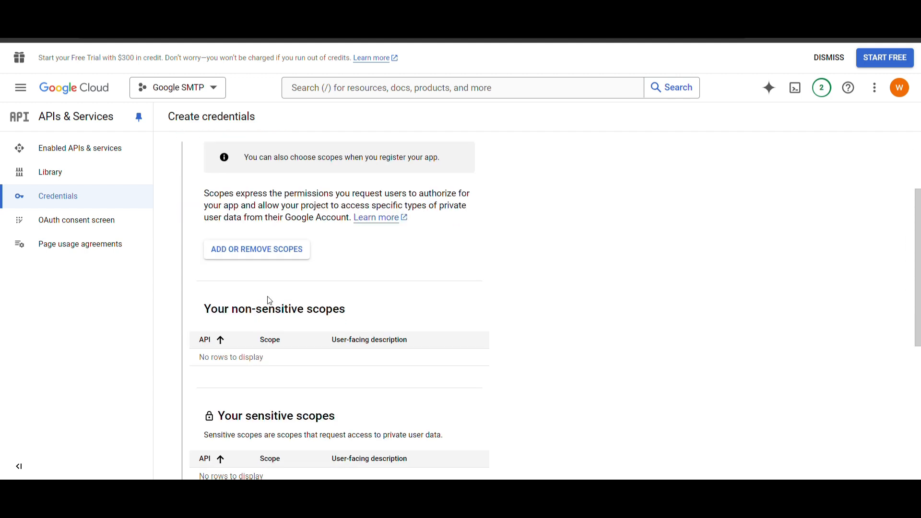
scroll(265, 317, down, 5)
click(236, 377)
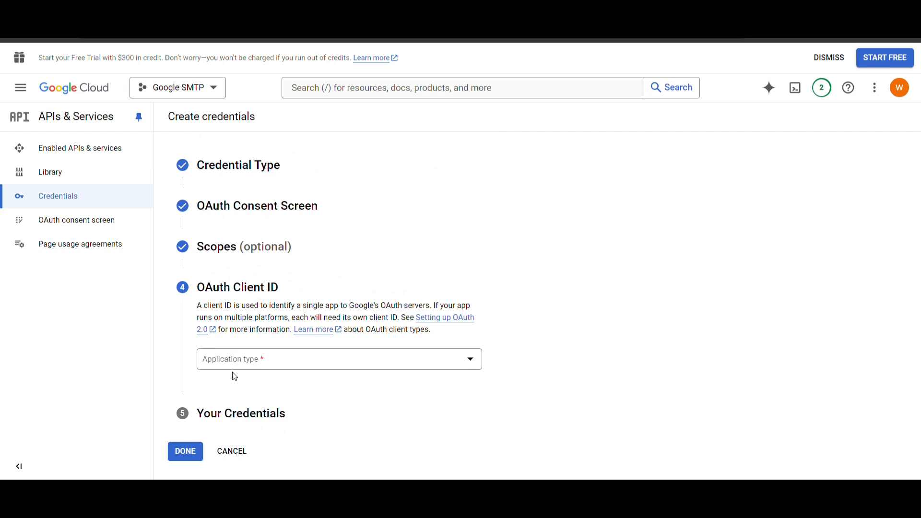
Step: Make the OAuth client a Web application and rename it from 'Web client 1' to 'Gmail SMT'
click(247, 361)
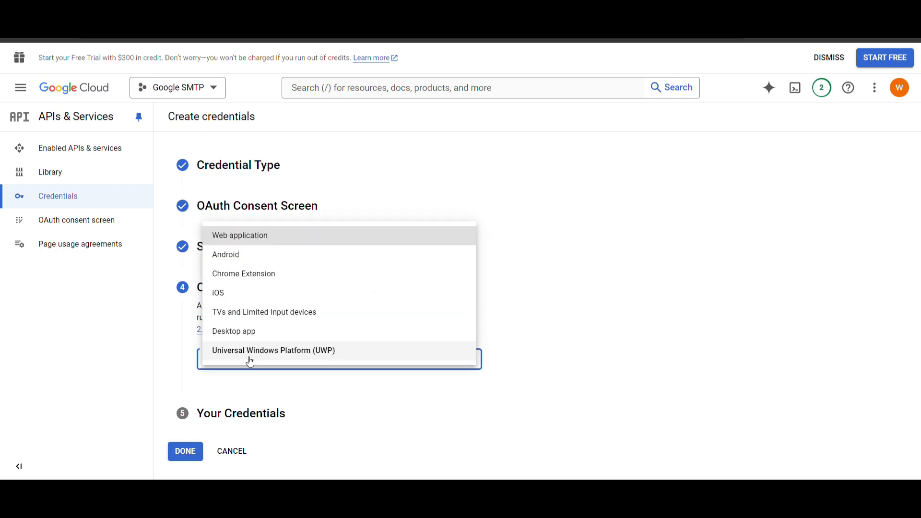
click(257, 245)
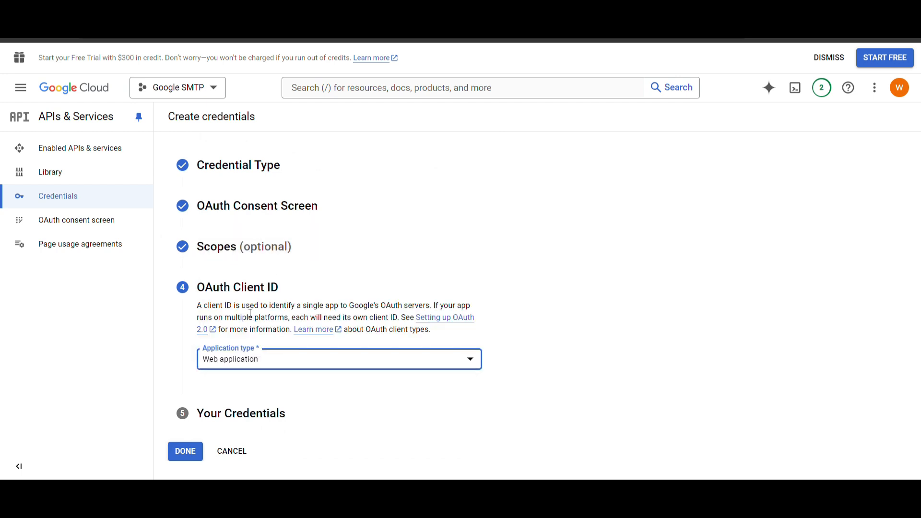
click(193, 447)
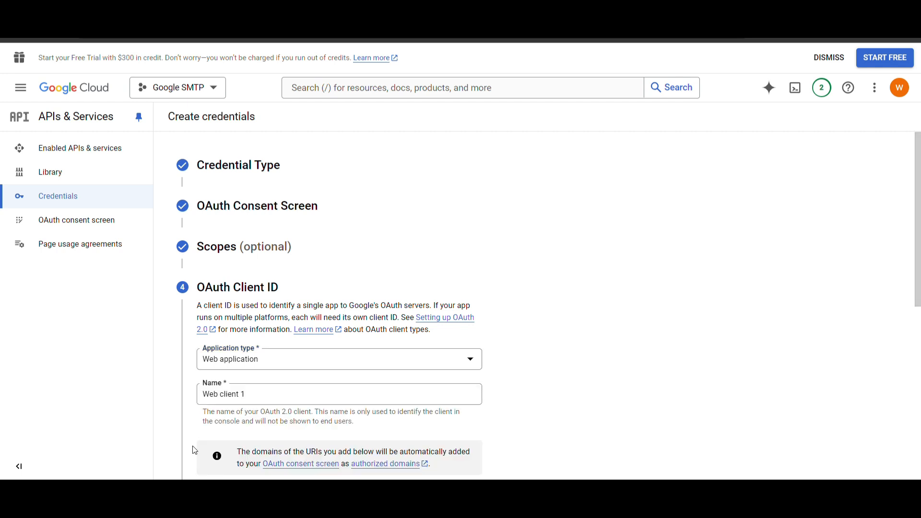
scroll(194, 450, down, 1)
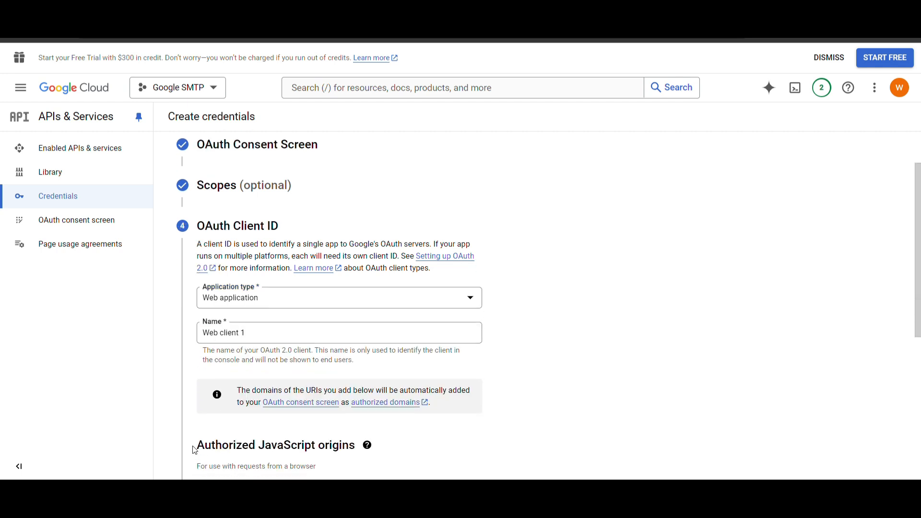
click(268, 297)
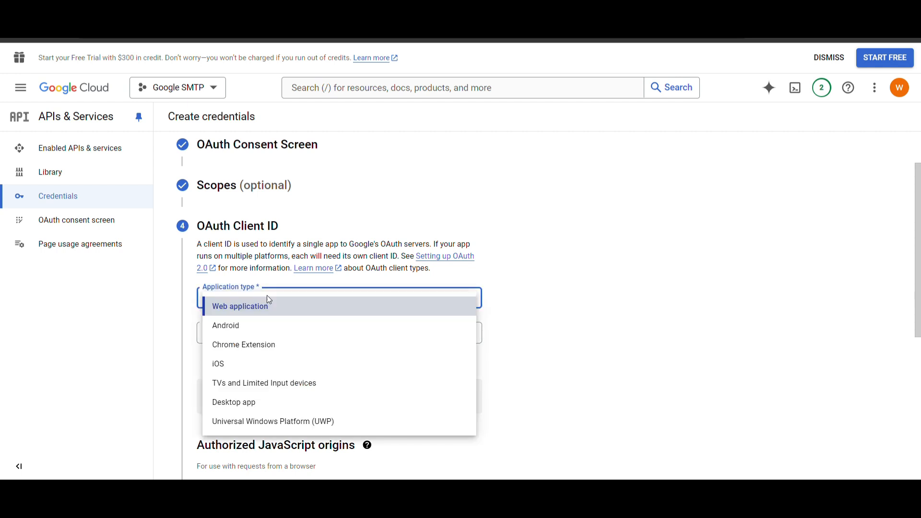
click(124, 337)
click(279, 338)
key(ctrl+a)
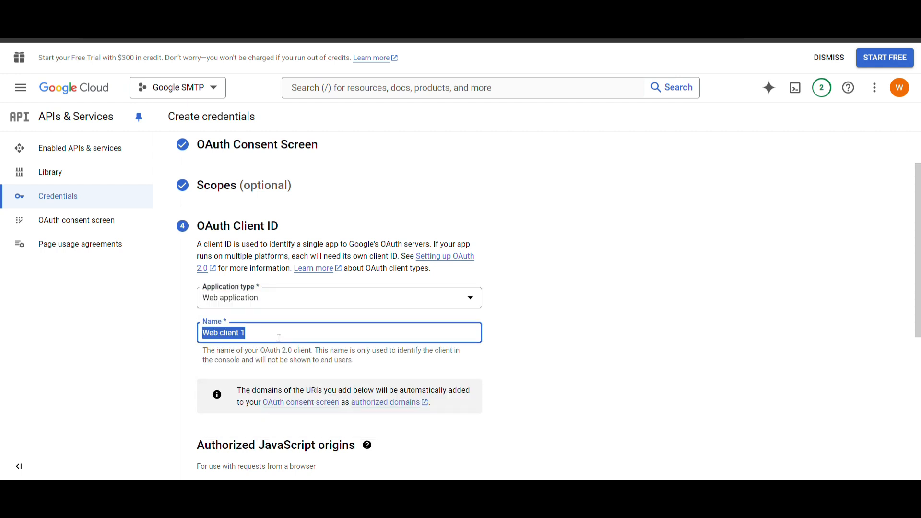
key(BackSpace)
text(GM)
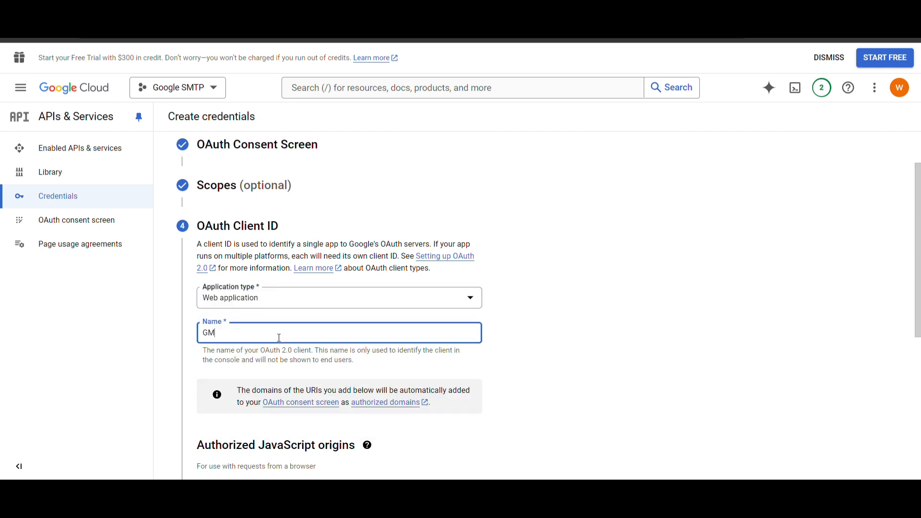
key(BackSpace)
text(mail SMTP)
scroll(279, 338, down, 5)
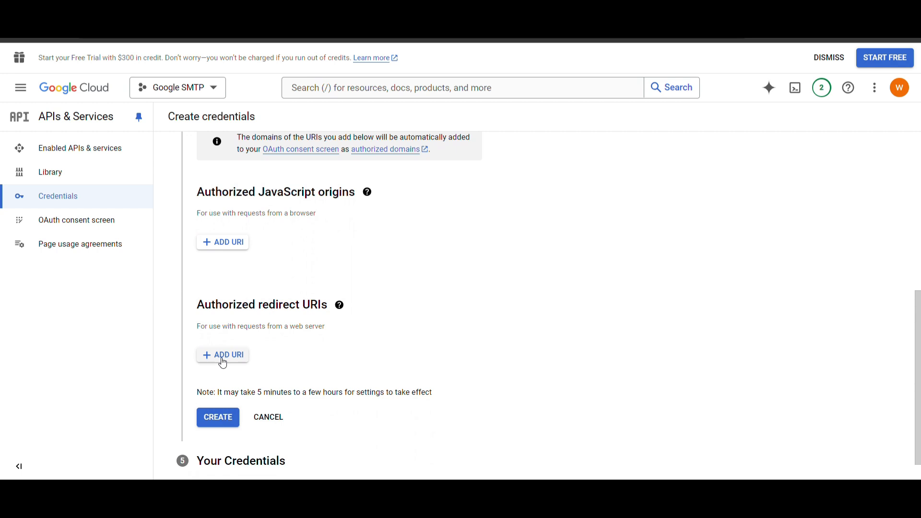
scroll(256, 313, down, 1)
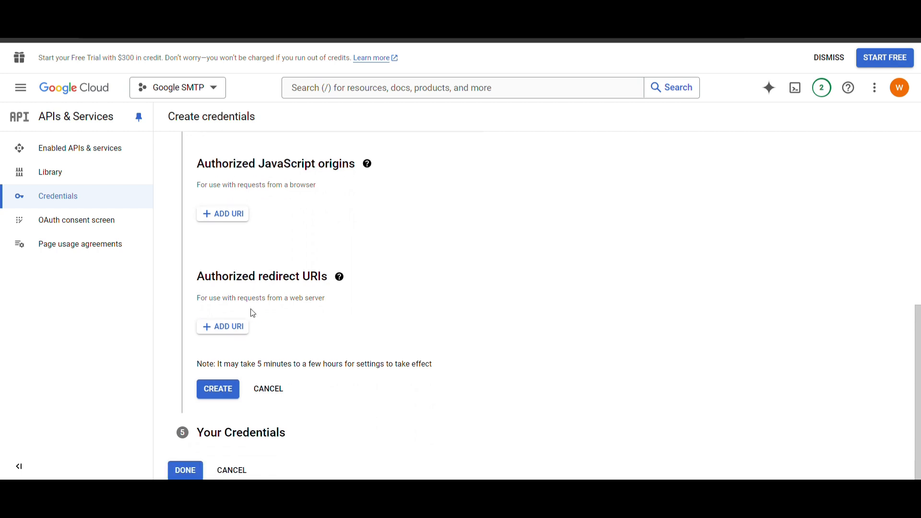
click(228, 331)
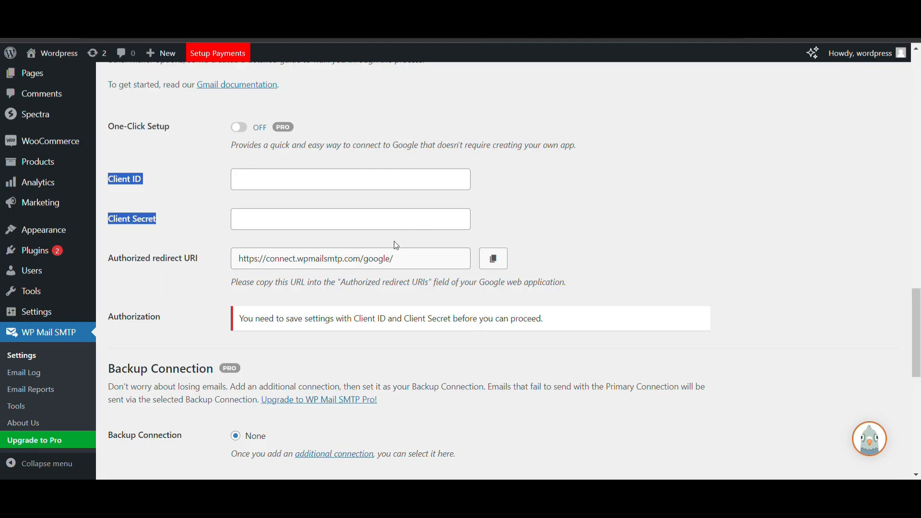
click(493, 259)
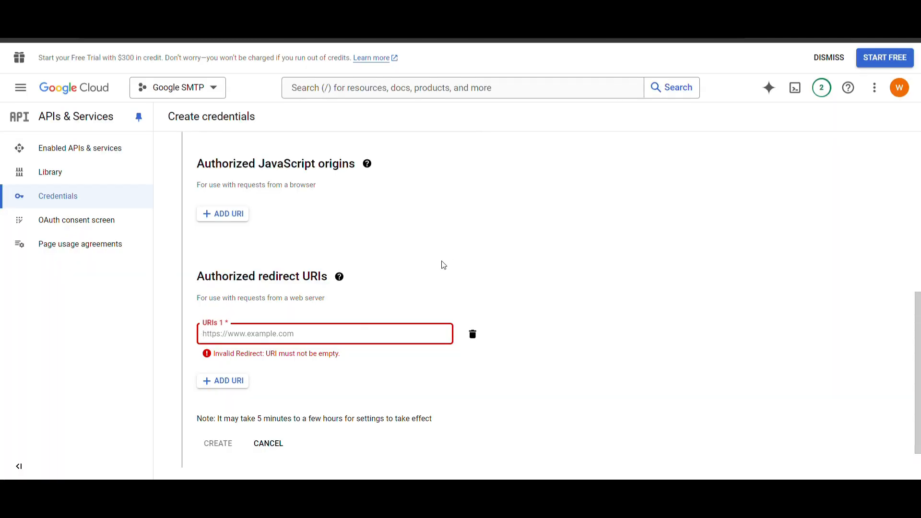
click(394, 333)
key(ctrl+v)
scroll(393, 310, down, 1)
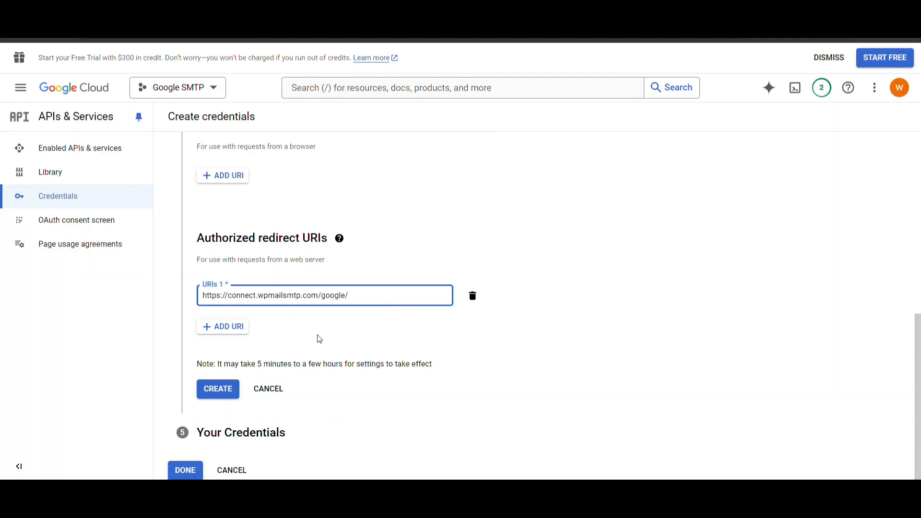
click(219, 394)
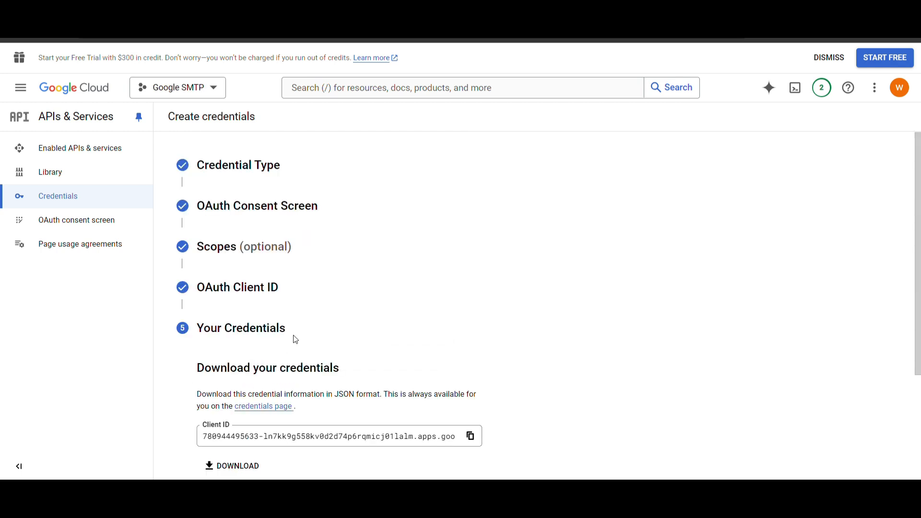
Step: Finish the OAuth client wizard with DONE and go to the OAuth consent screen settings
scroll(295, 339, down, 3)
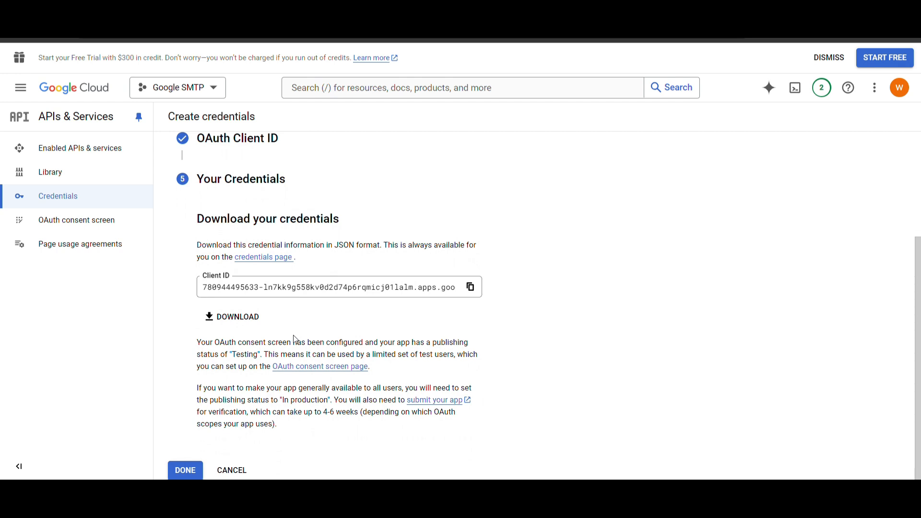
click(183, 473)
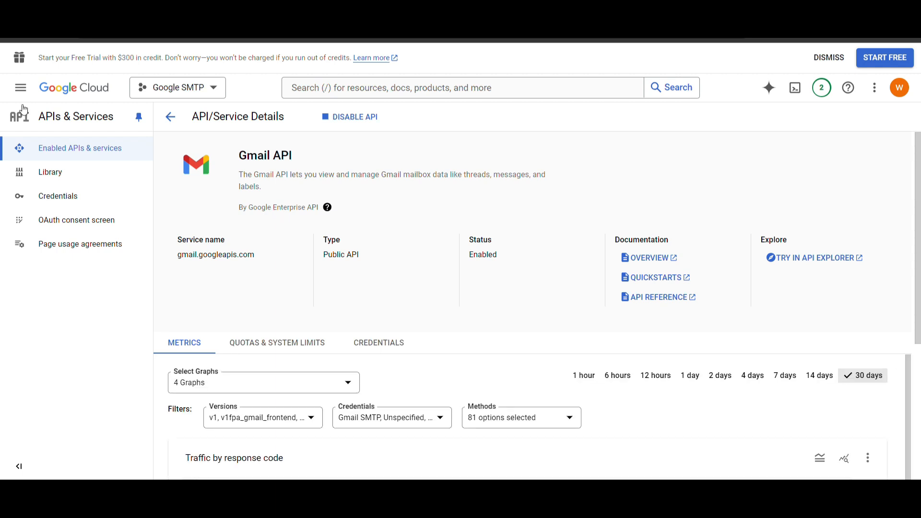
click(74, 221)
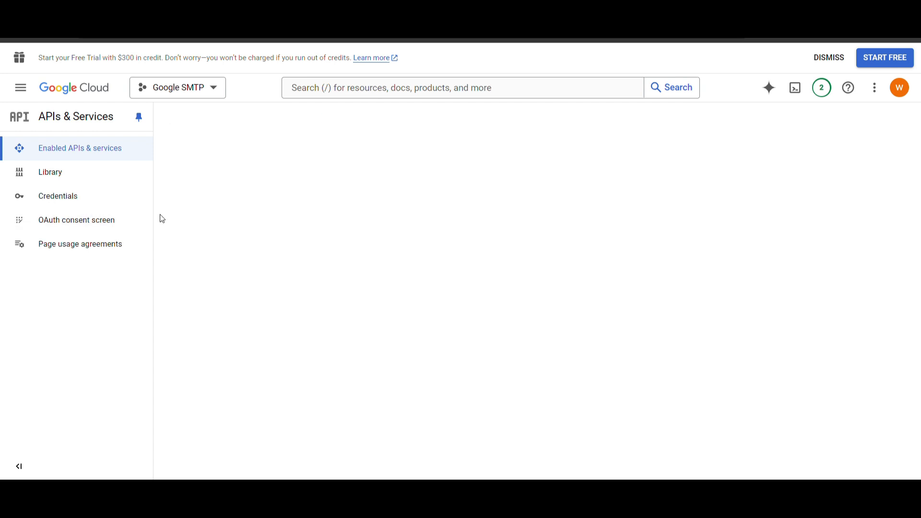
Step: Publish the SMTP OAuth app and confirm pushing it to production
click(85, 222)
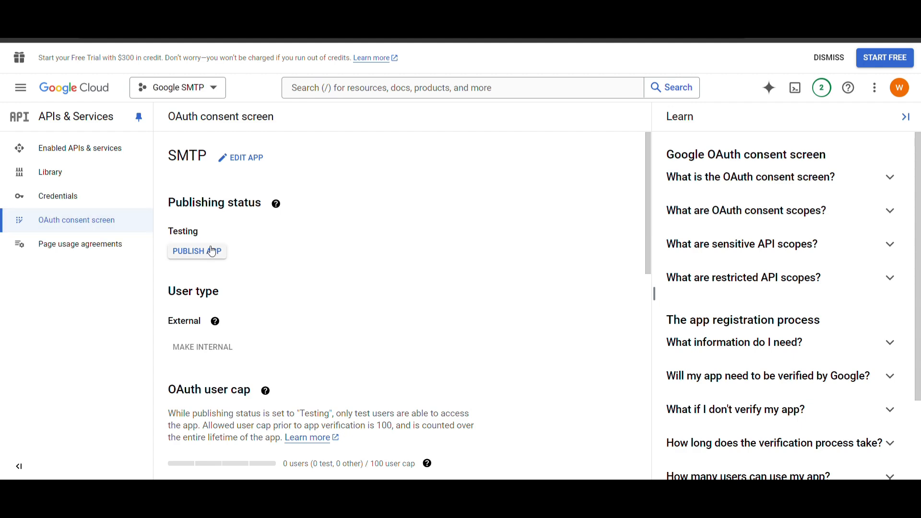
click(211, 251)
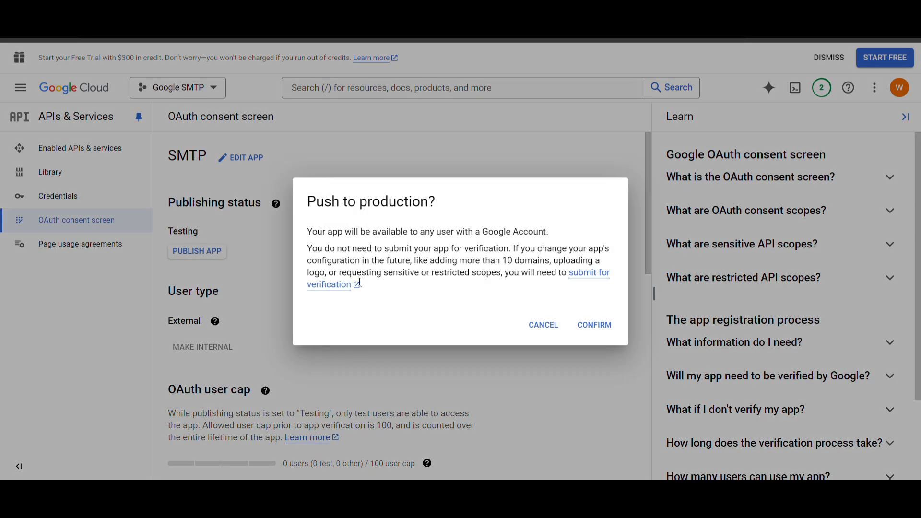
click(611, 330)
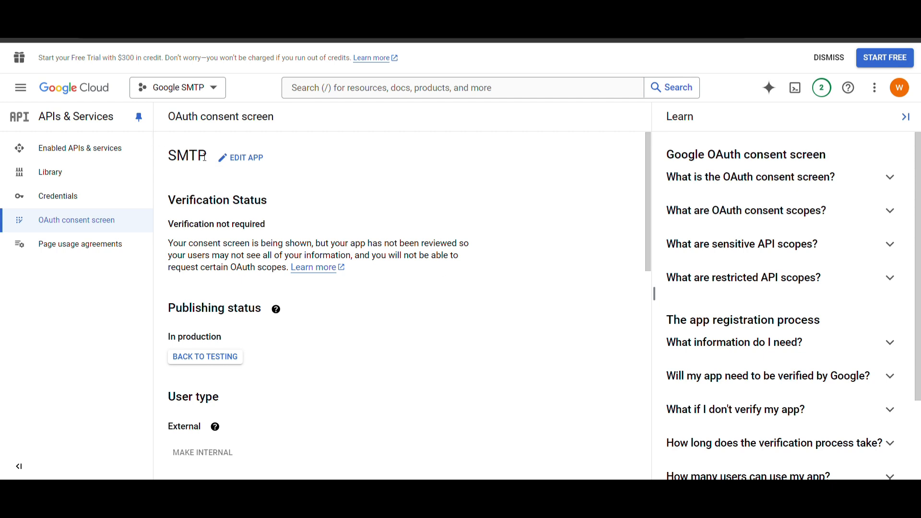
Step: Open the Credentials list showing the Gmail SMTP web client
scroll(231, 317, down, 1)
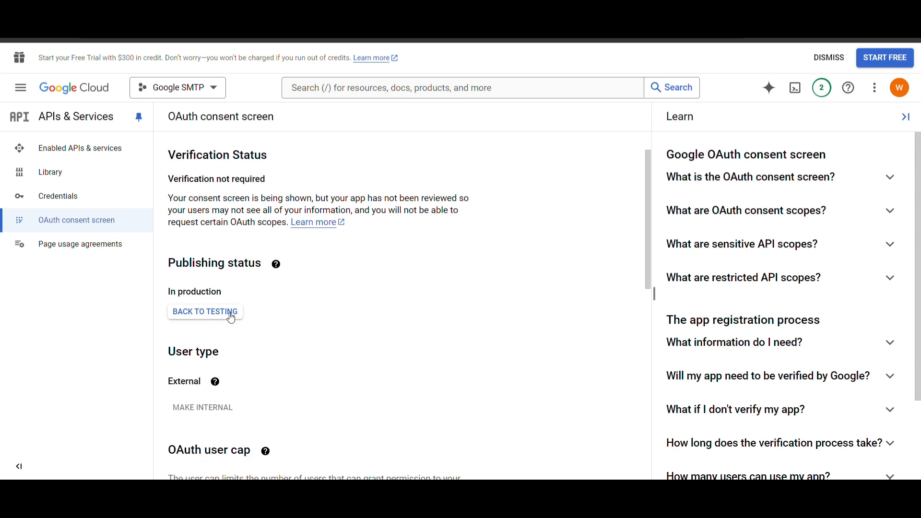
scroll(231, 318, down, 1)
click(70, 194)
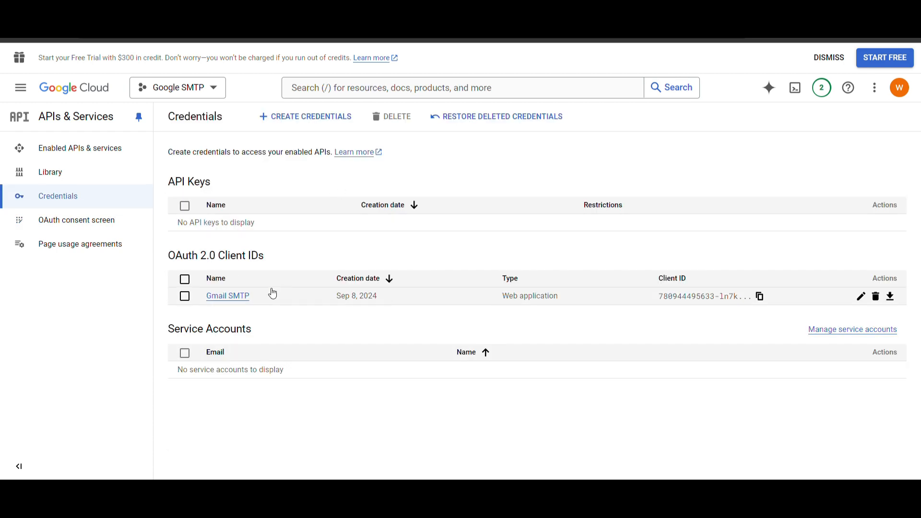
Step: Copy the Gmail SMTP client's Client ID into WP Mail SMTP's Client ID field
click(861, 296)
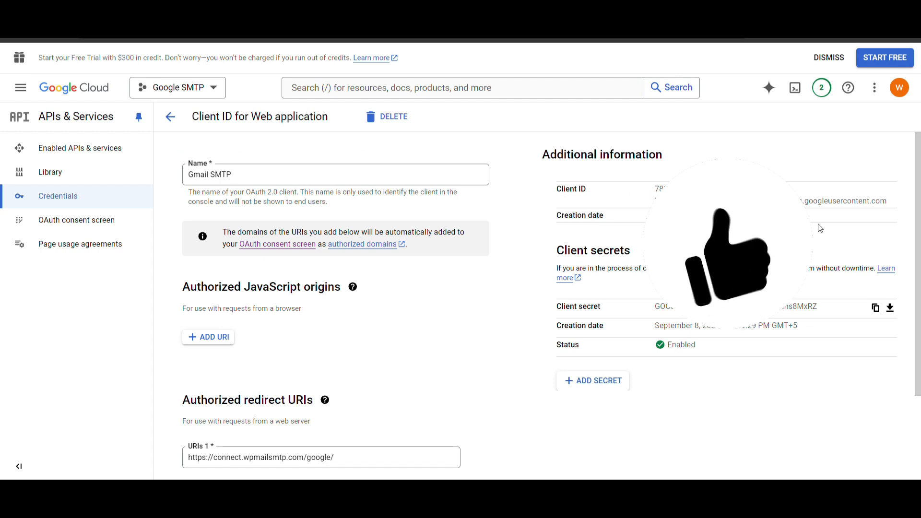
drag(655, 188, 891, 200)
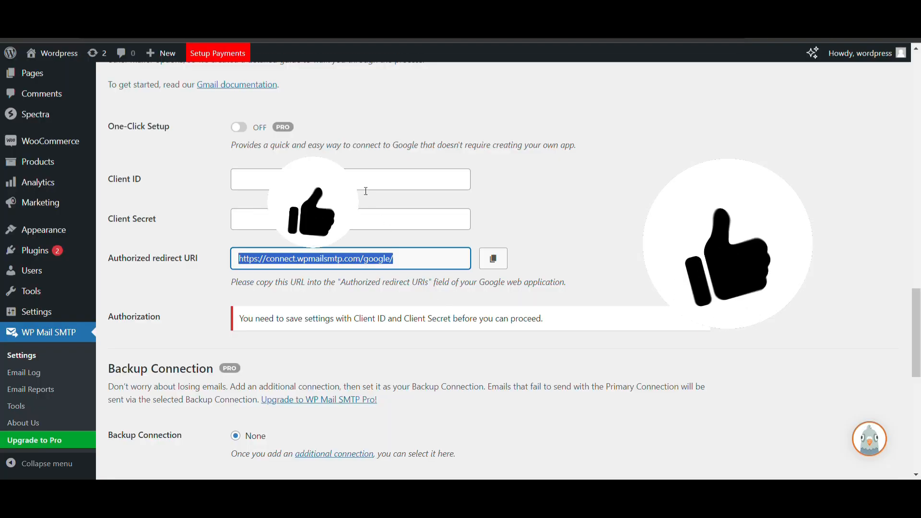
click(366, 190)
key(ctrl+v)
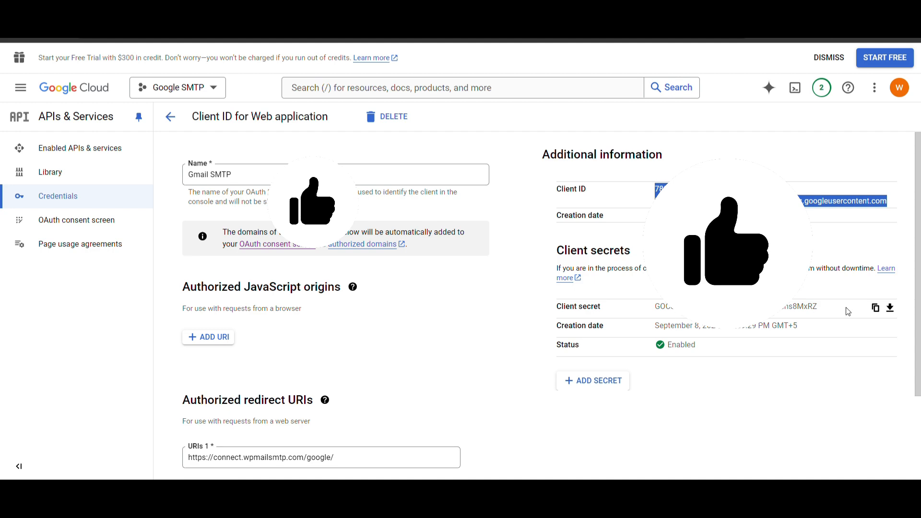
Step: Copy the client secret into WP Mail SMTP's Client Secret field
click(875, 308)
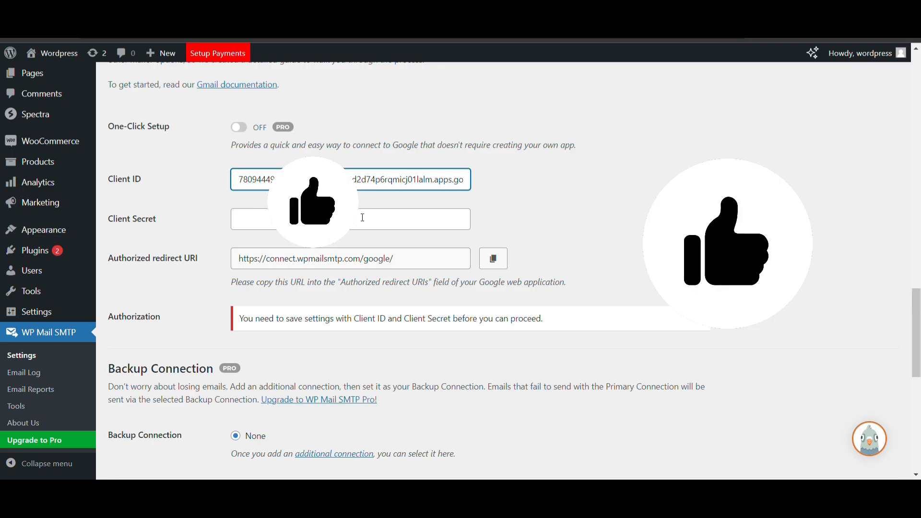
click(363, 217)
key(ctrl+v)
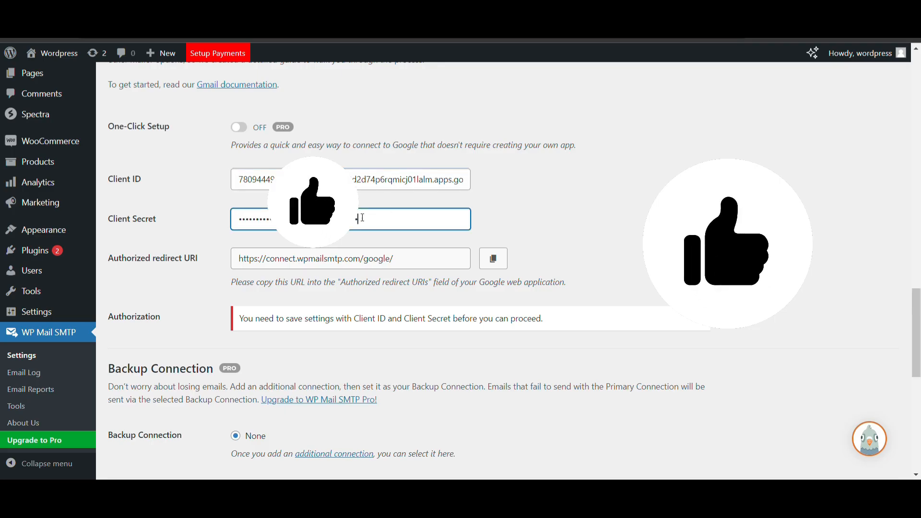
Step: Scroll down the WP Mail SMTP settings to the Gmail Authorization row
scroll(142, 333, down, 4)
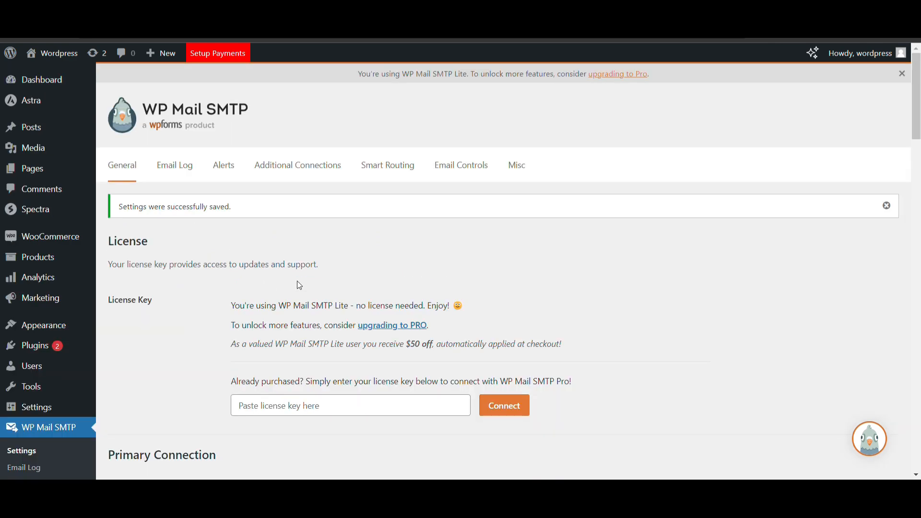
scroll(299, 285, down, 12)
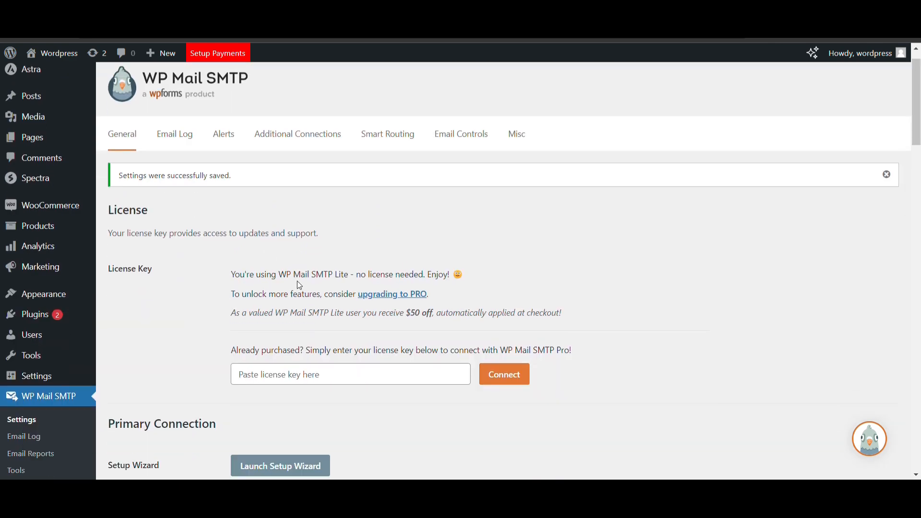
scroll(299, 286, down, 9)
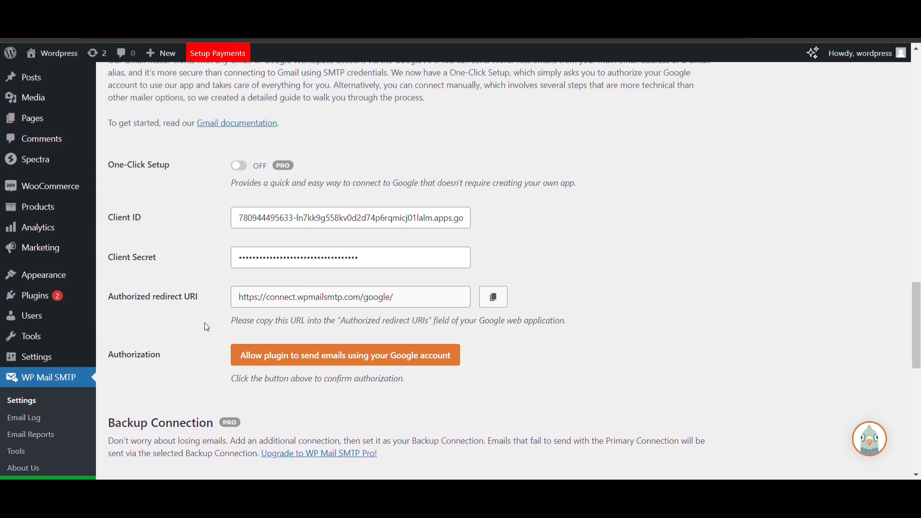
Step: Authorize wpmailsmtp.com with the chosen Google account, proceeding past the unverified-app warning
click(294, 355)
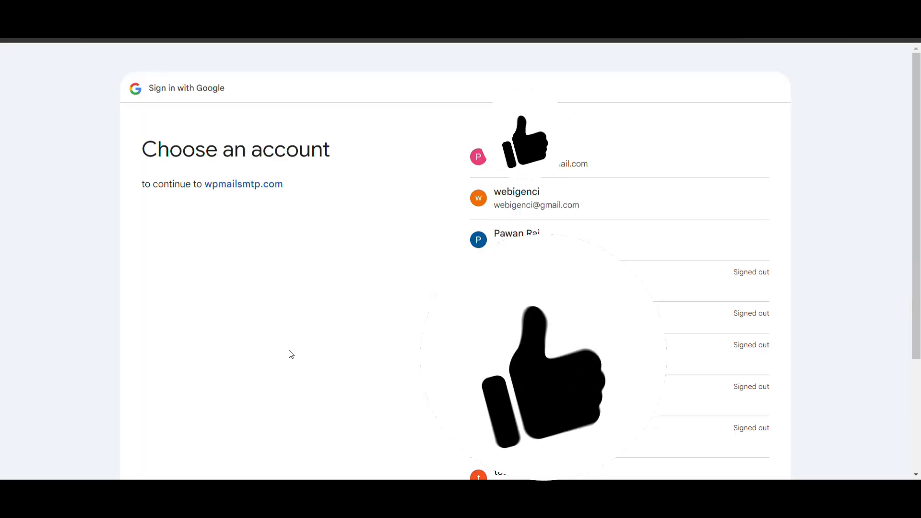
click(578, 217)
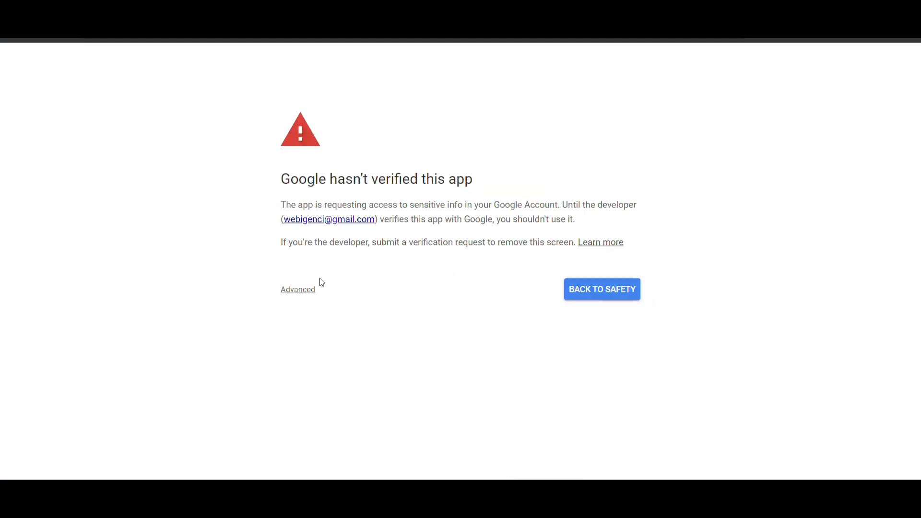
click(294, 291)
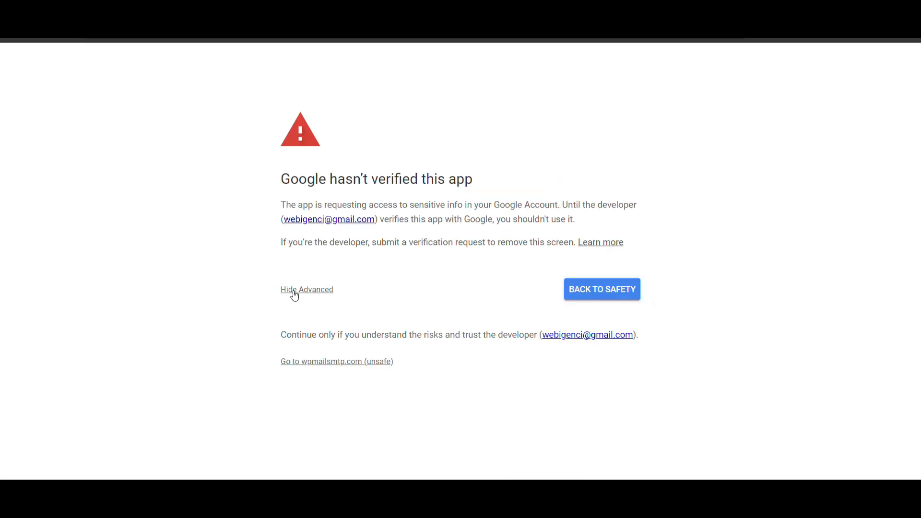
click(329, 362)
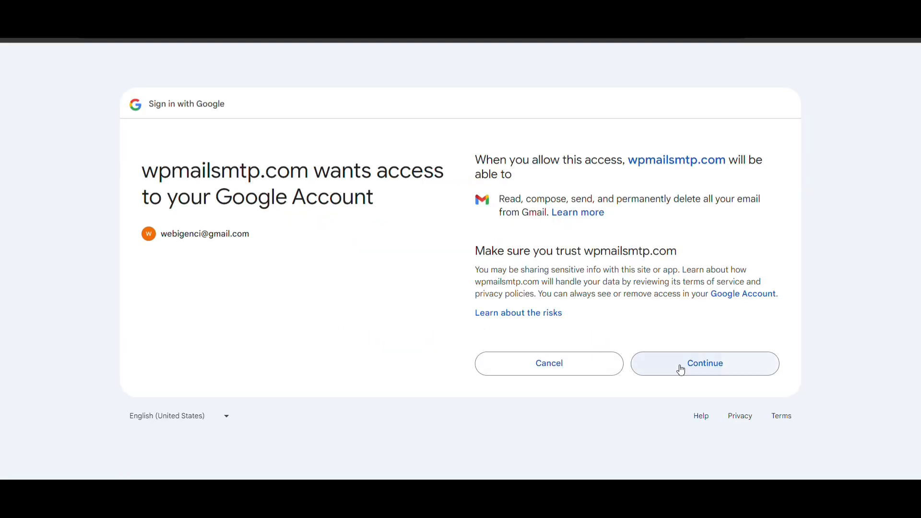
click(681, 370)
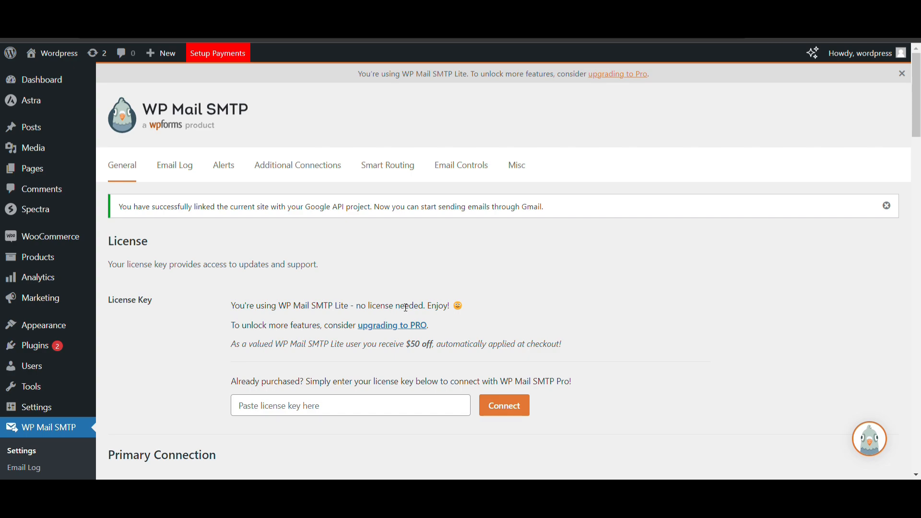
scroll(405, 308, down, 1)
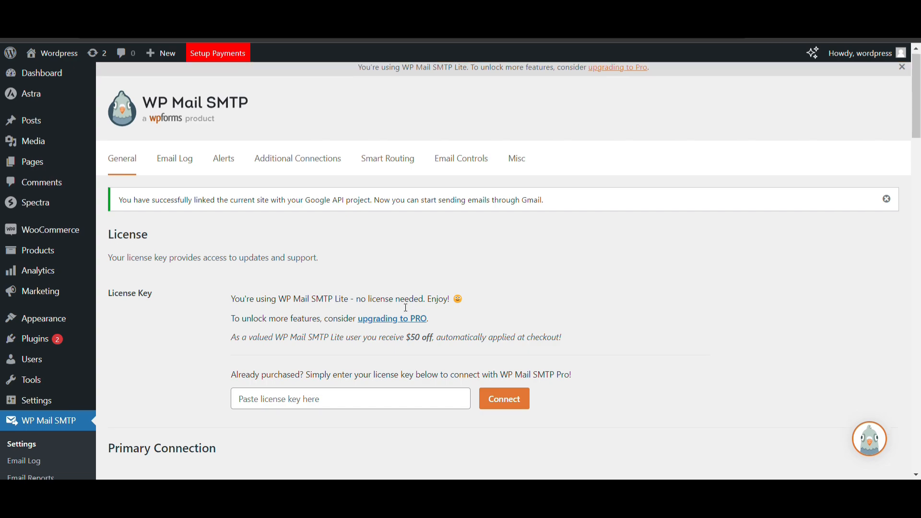
scroll(204, 329, down, 20)
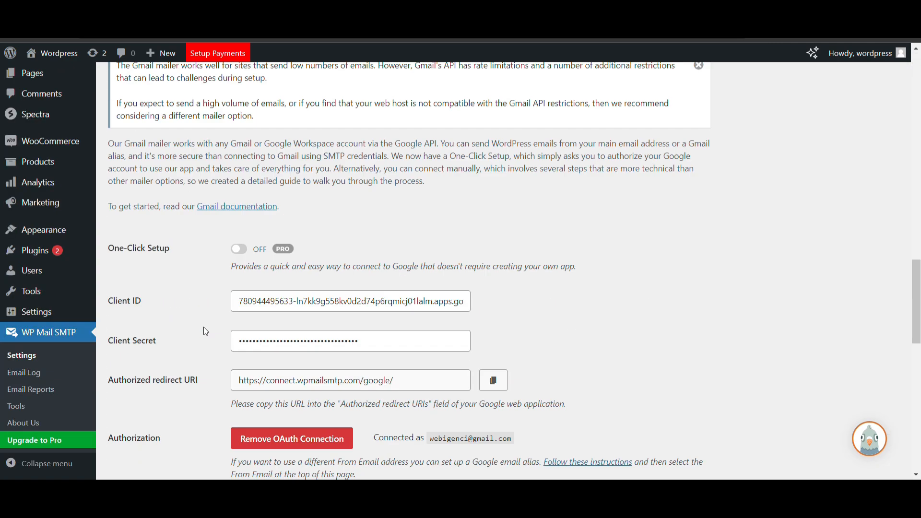
scroll(203, 327, up, 5)
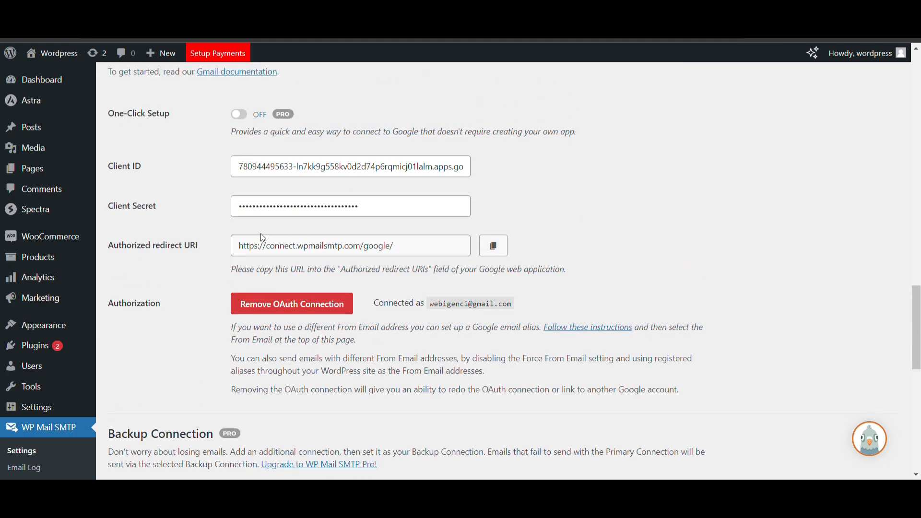
scroll(39, 441, down, 2)
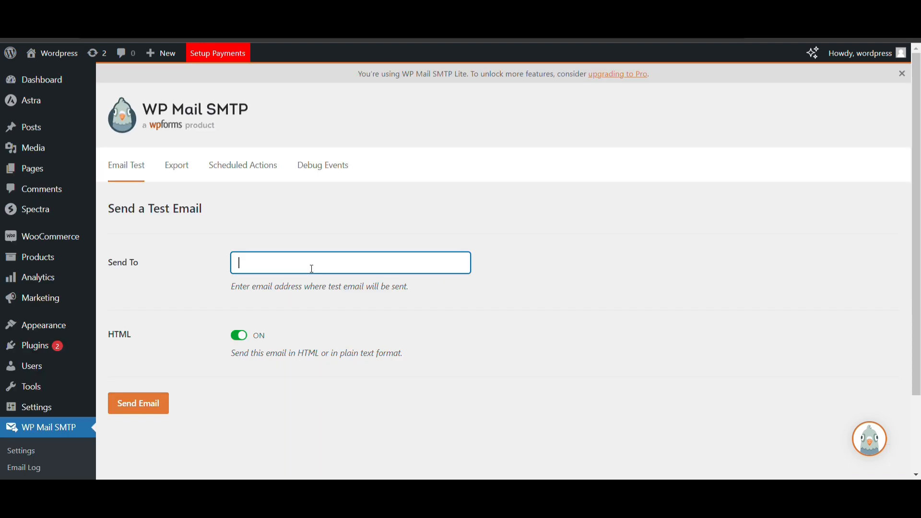
Step: Start entering the test recipient's e-mail address in the Email Test Send To field
scroll(154, 233, down, 1)
click(34, 371)
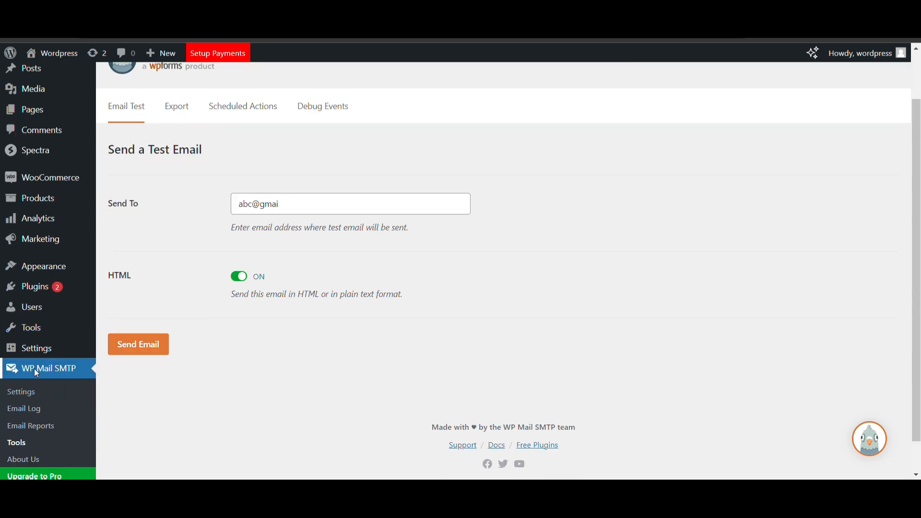